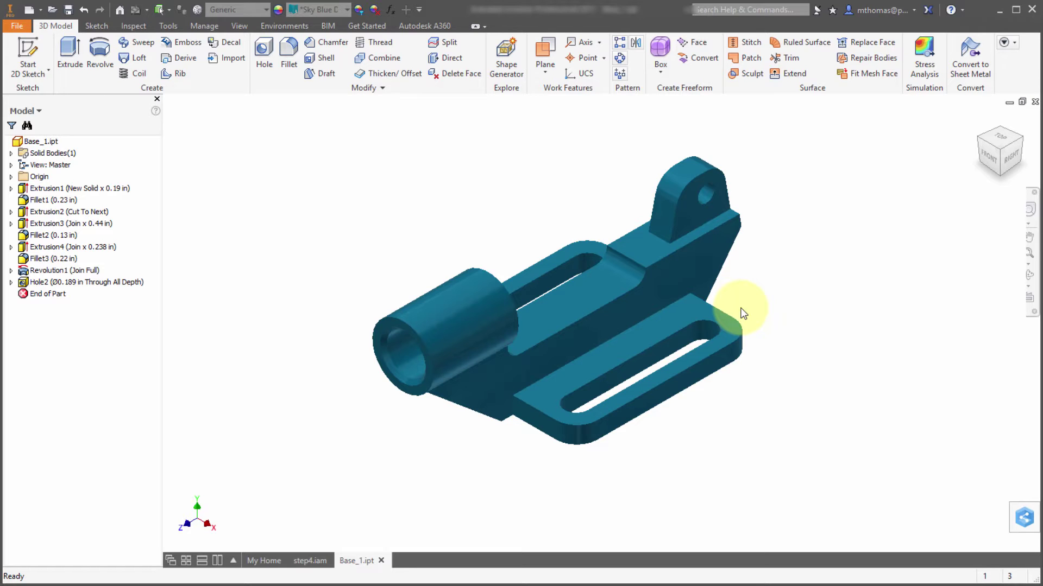
Start a new 3D sketch on the bracket and switch to Curve On Face
click(51, 77)
click(51, 77)
click(52, 79)
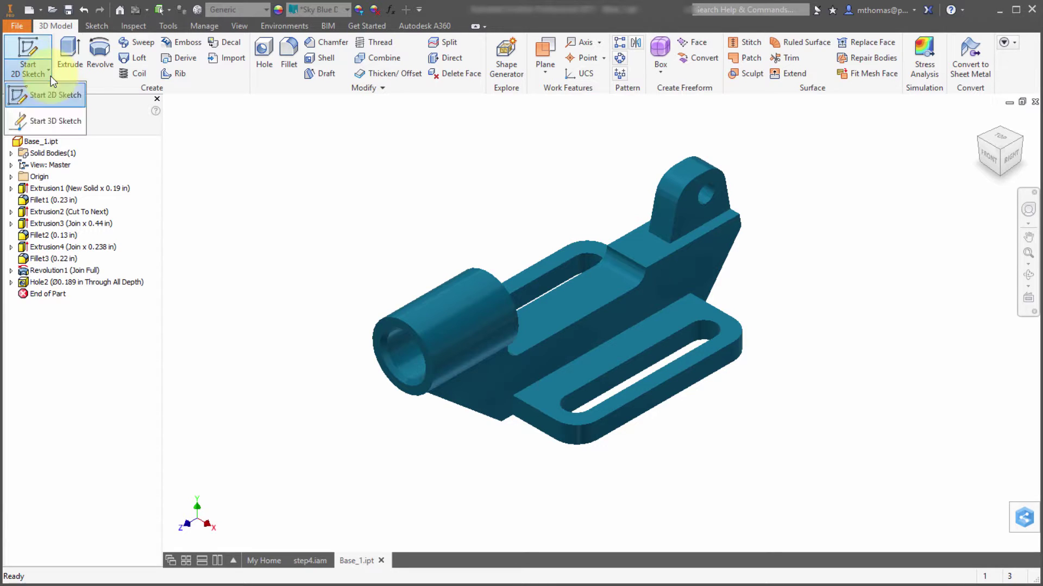
click(54, 122)
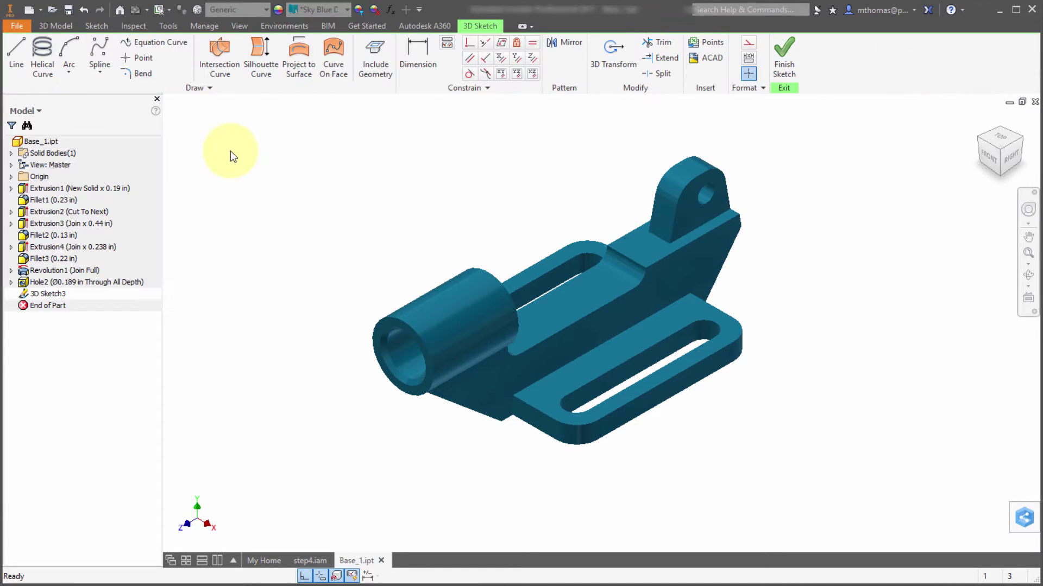
click(333, 54)
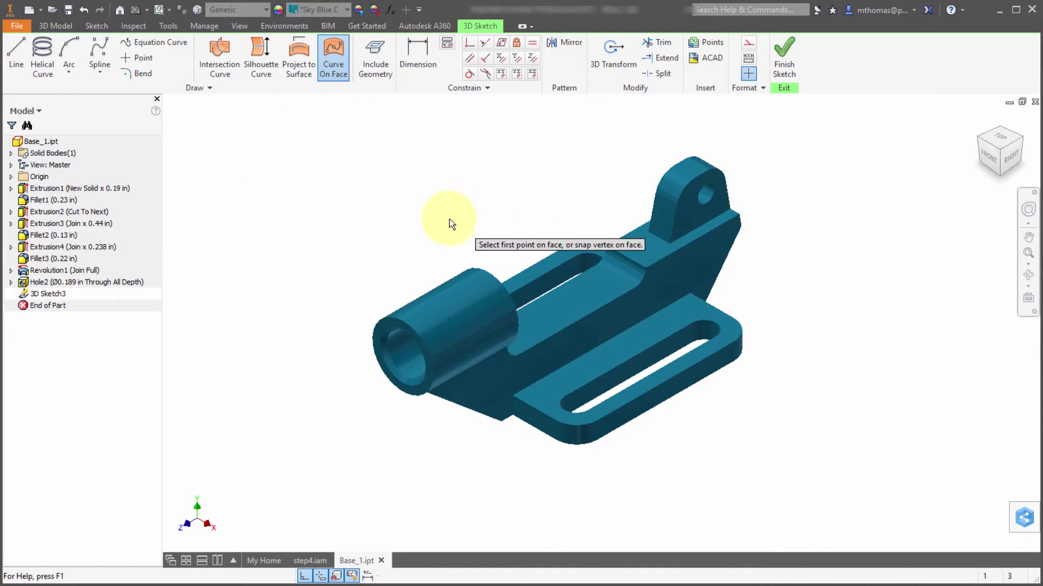
Draw a seven-point spline around the cylinder's outer face, closing it at the first point
middle_drag(450, 225, 448, 334)
click(452, 333)
click(488, 315)
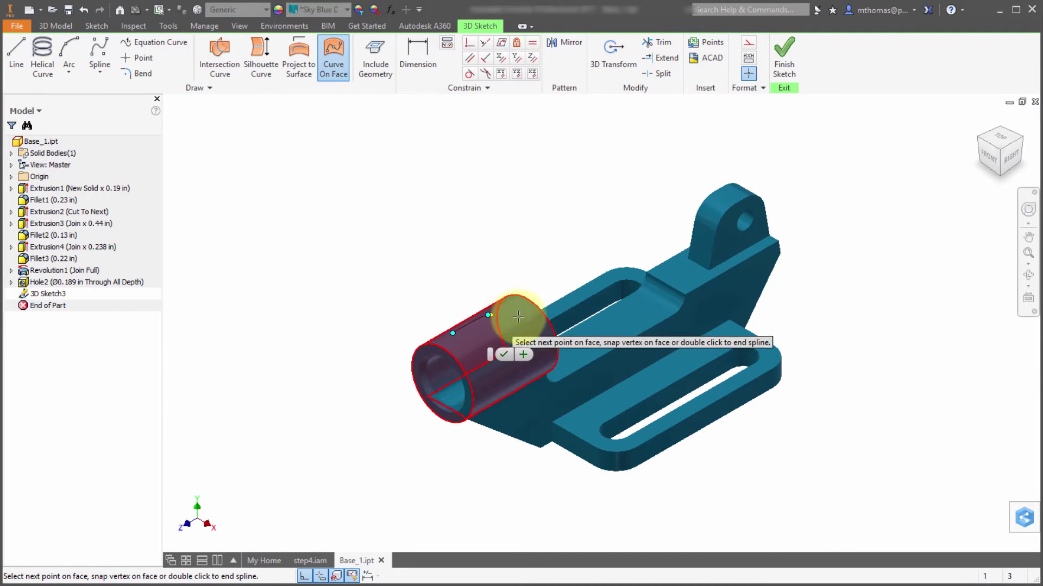
click(525, 320)
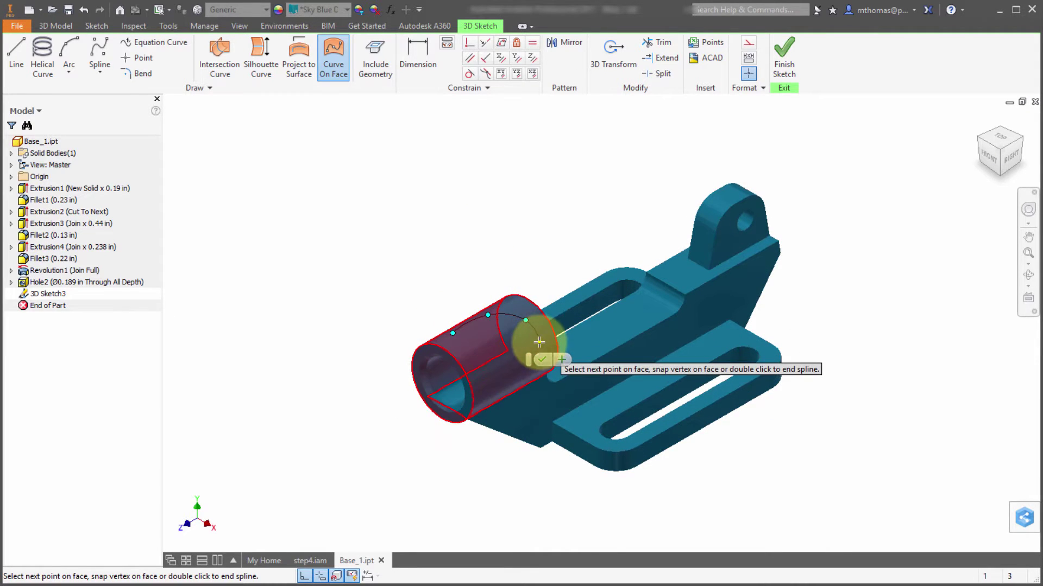
click(539, 342)
click(525, 375)
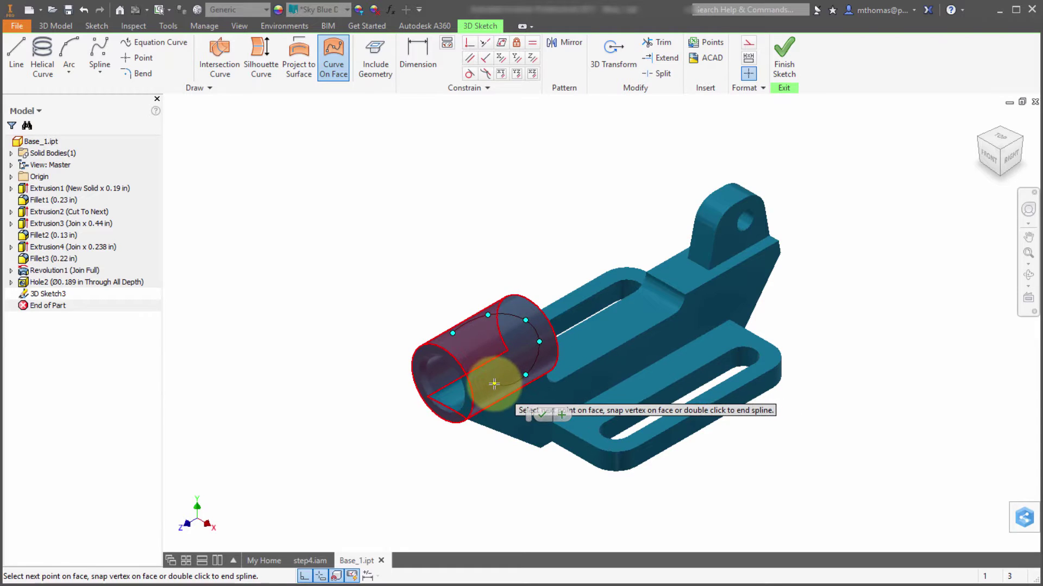
click(494, 384)
click(476, 350)
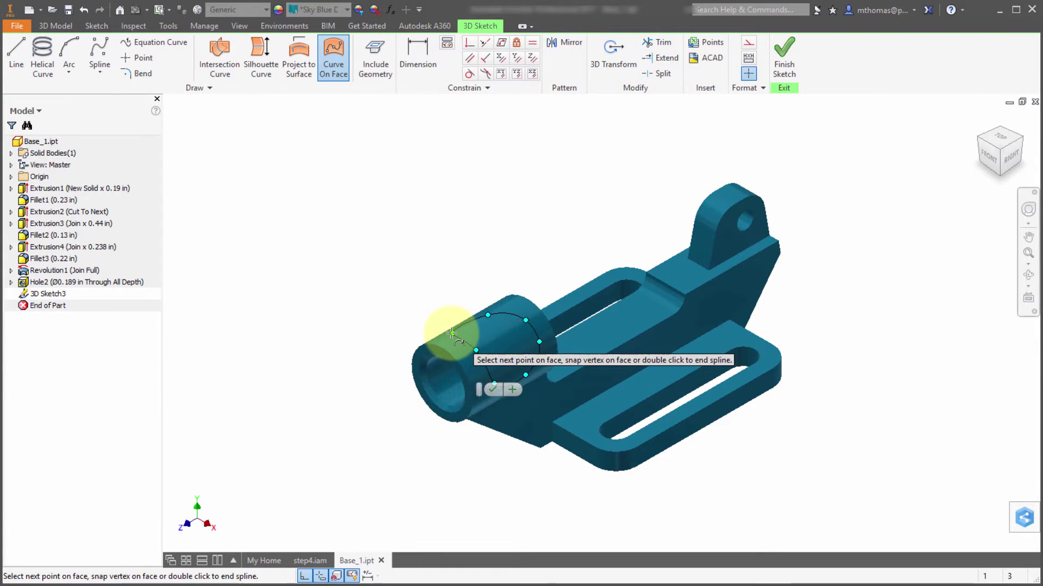
click(452, 333)
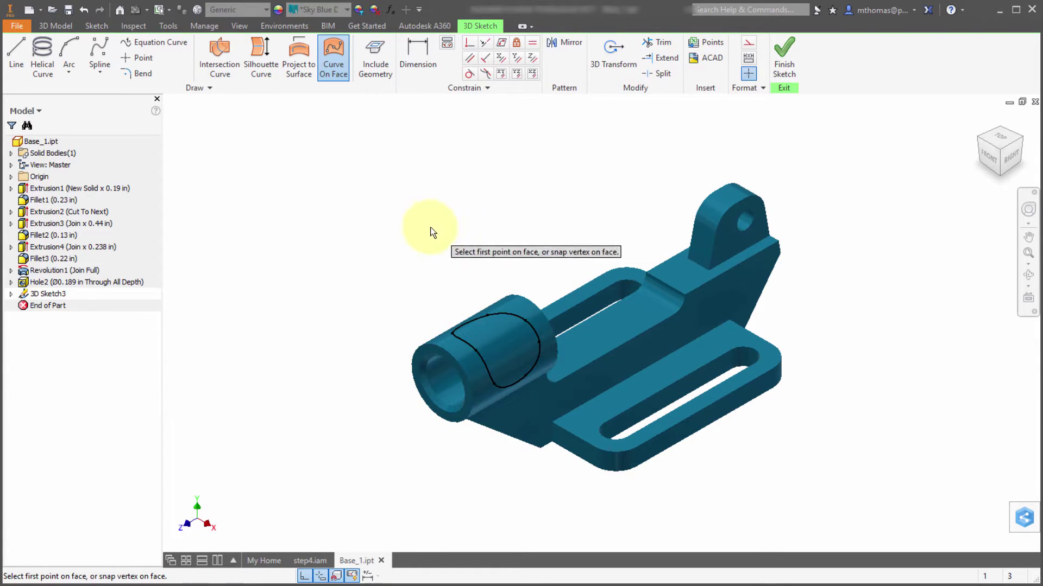
Inspect the closed spline on the cylinder from a front view, then end Curve On Face
mouse_move(430, 227)
shift+middle_down()
mouse_move(450, 203)
mouse_move(507, 200)
mouse_move(431, 201)
mouse_move(431, 226)
shift+middle_up()
scroll(780, 415, down, 5)
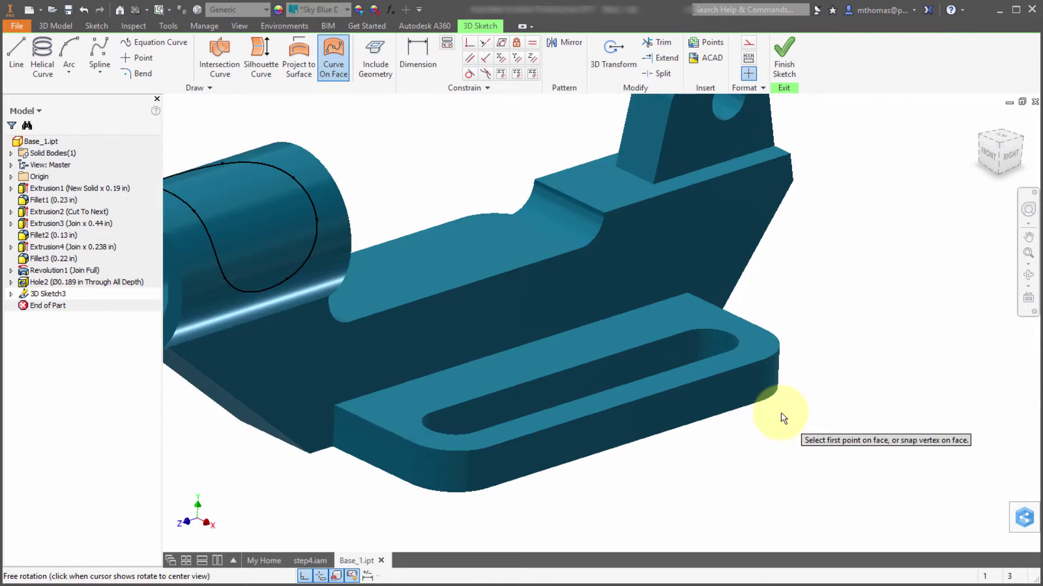
scroll(781, 416, up, 3)
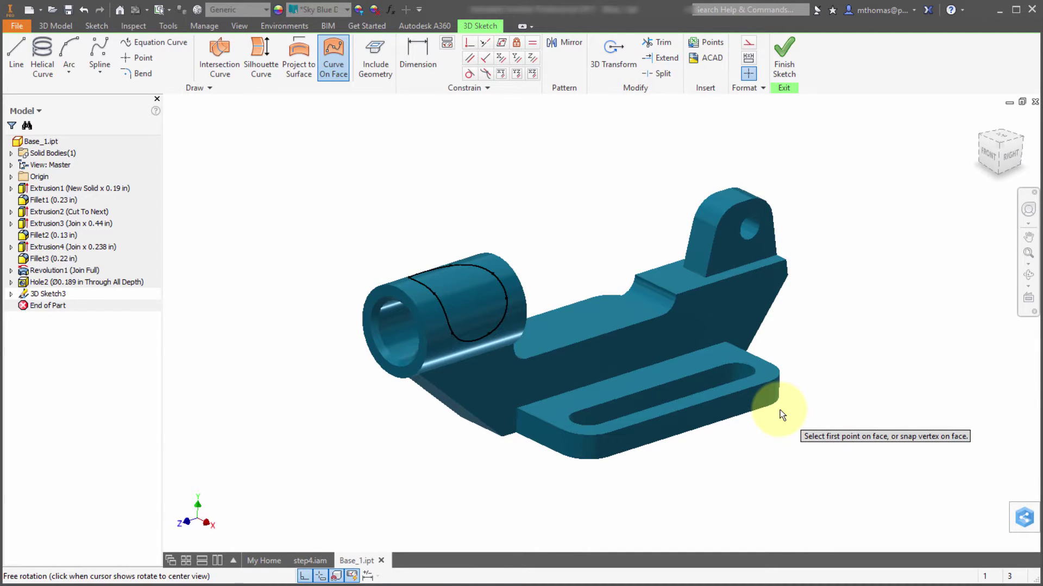
key(Escape)
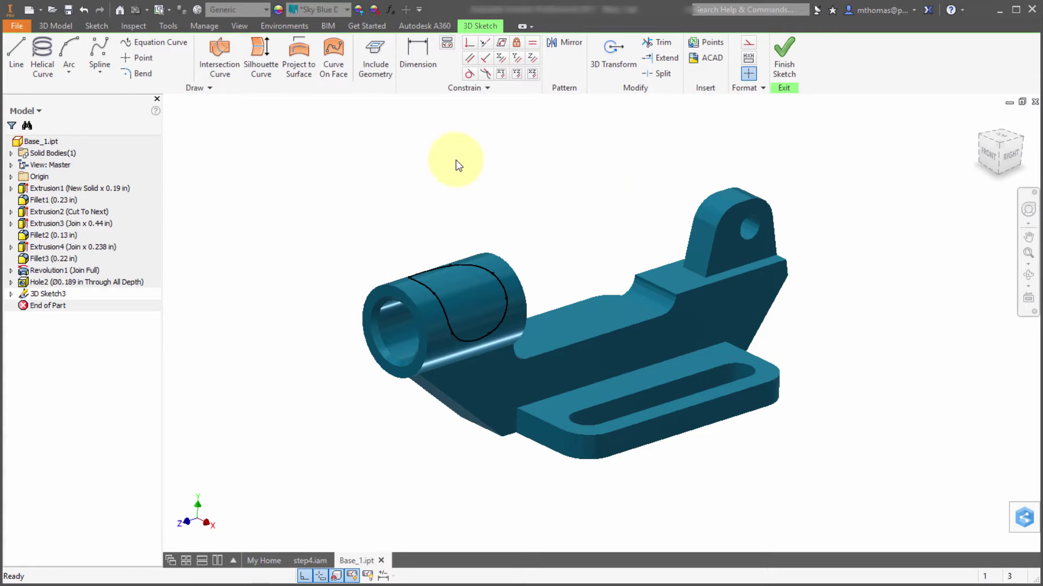
Select the bore's circular edge, start the 3D Line tool and show the marking menu
click(390, 338)
click(17, 52)
right_click(277, 163)
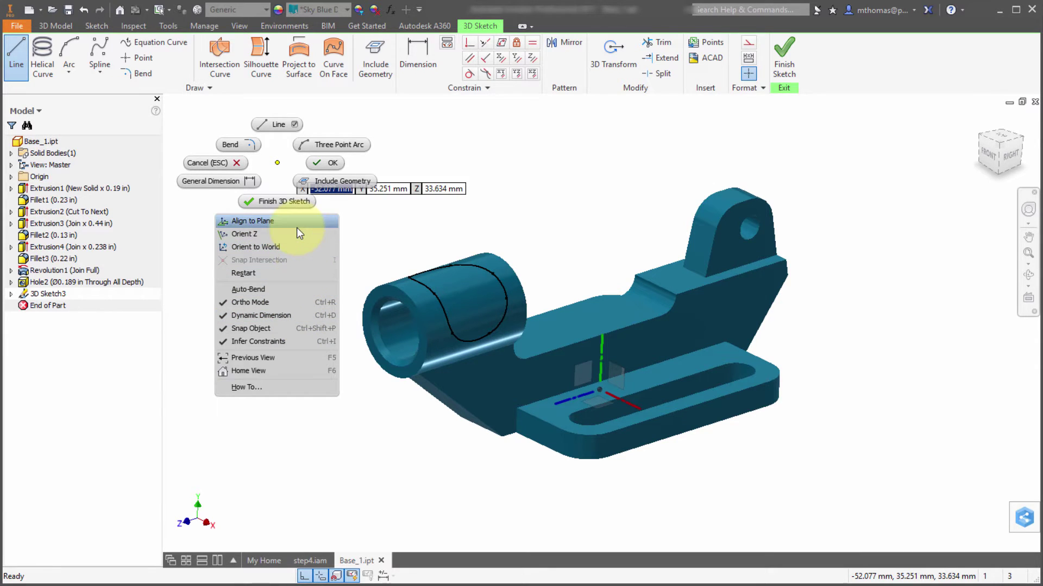
Start the handle line at the centre of the cylinder's open end
click(402, 239)
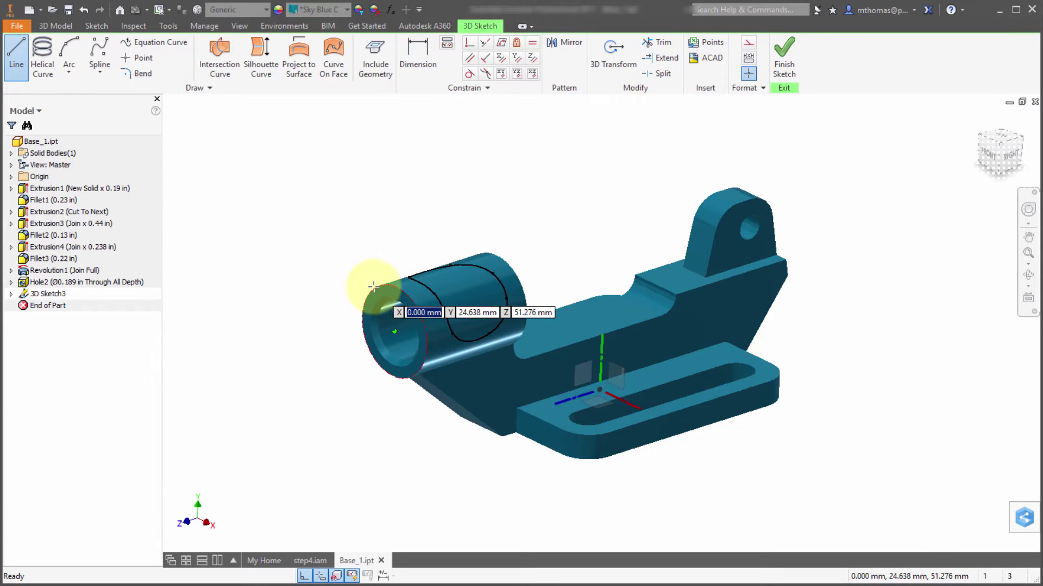
right_click(270, 158)
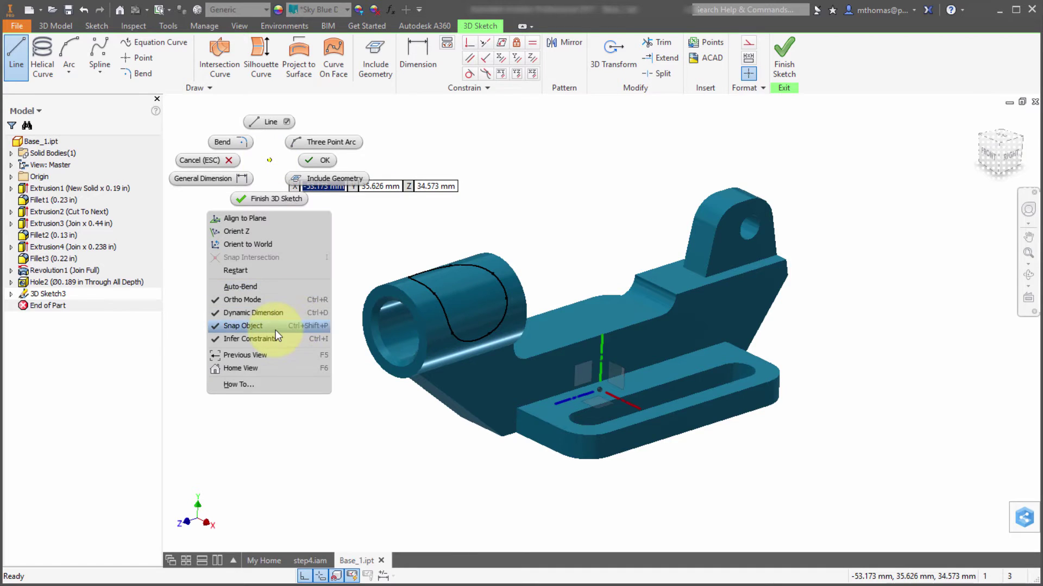
click(429, 215)
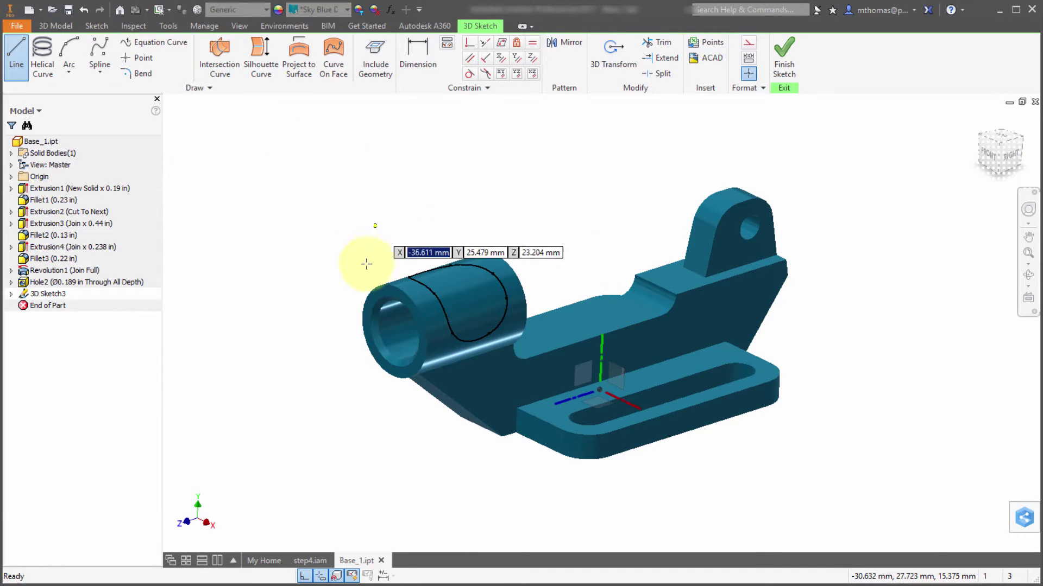
click(377, 286)
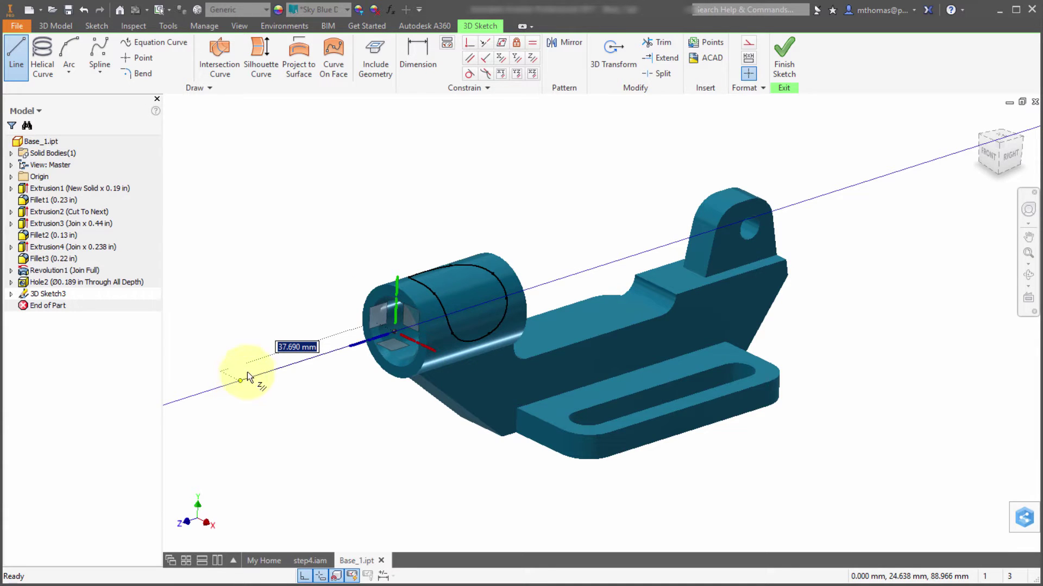
Orient the sketch Z axis to the cylinder, reset it to world, then reorient it
right_click(266, 294)
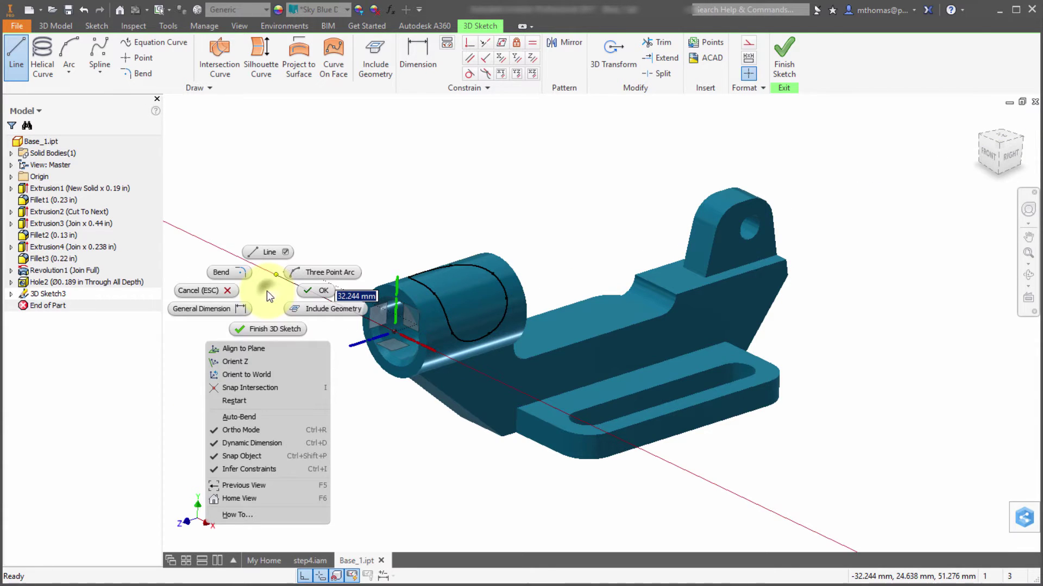
click(272, 363)
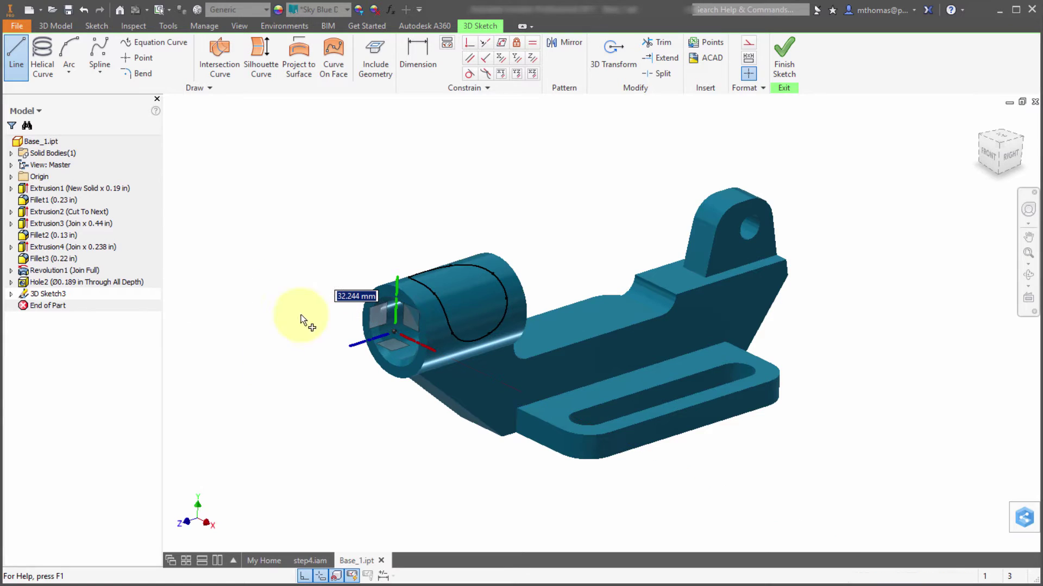
click(452, 282)
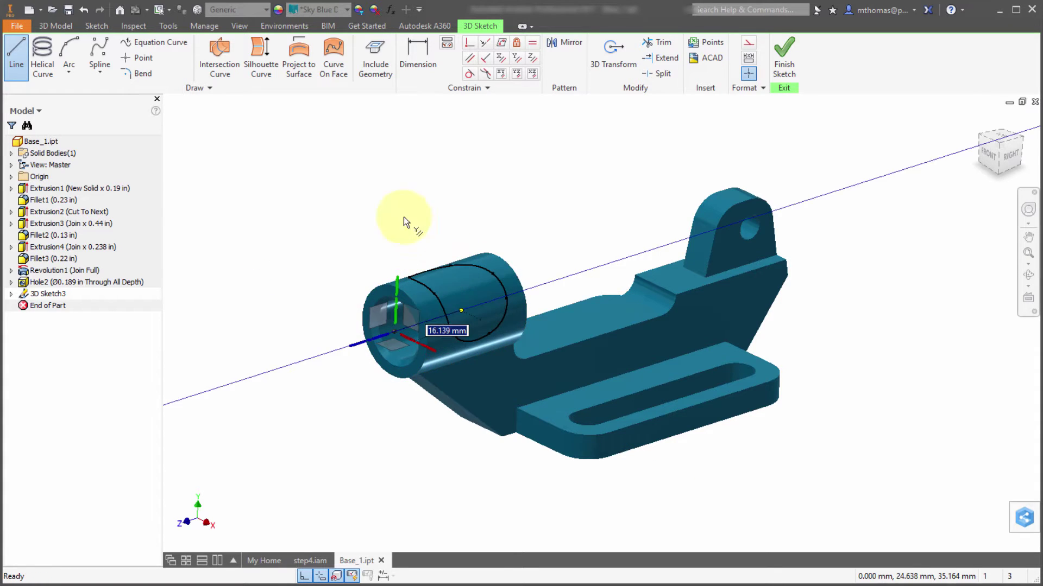
right_click(276, 192)
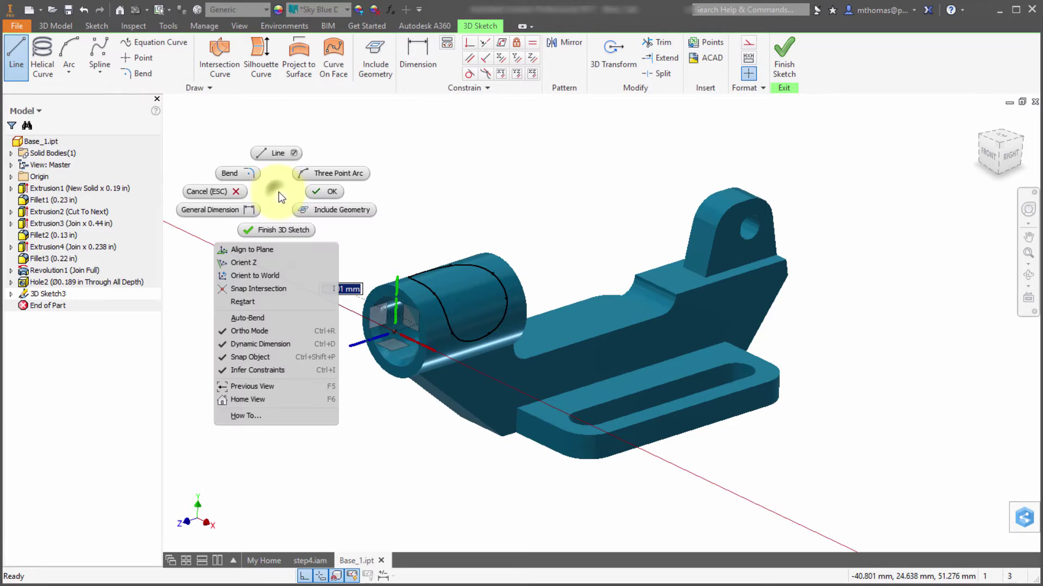
click(283, 275)
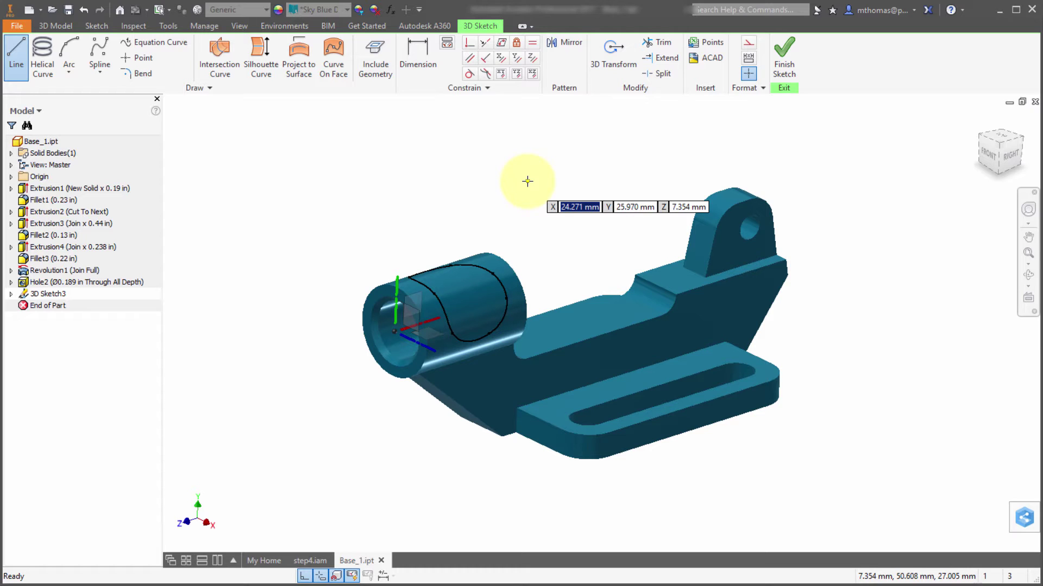
right_click(470, 169)
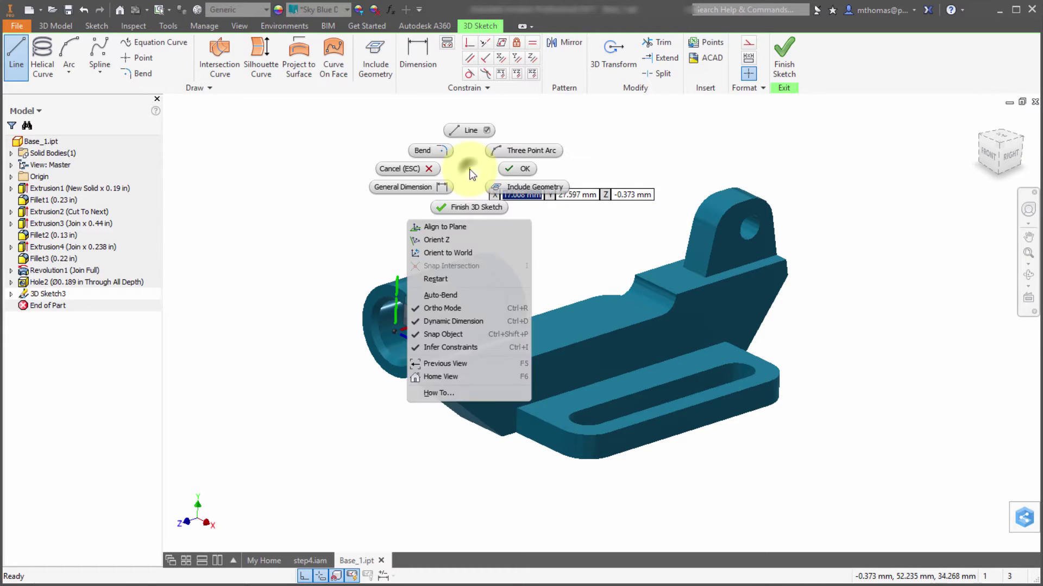
click(462, 254)
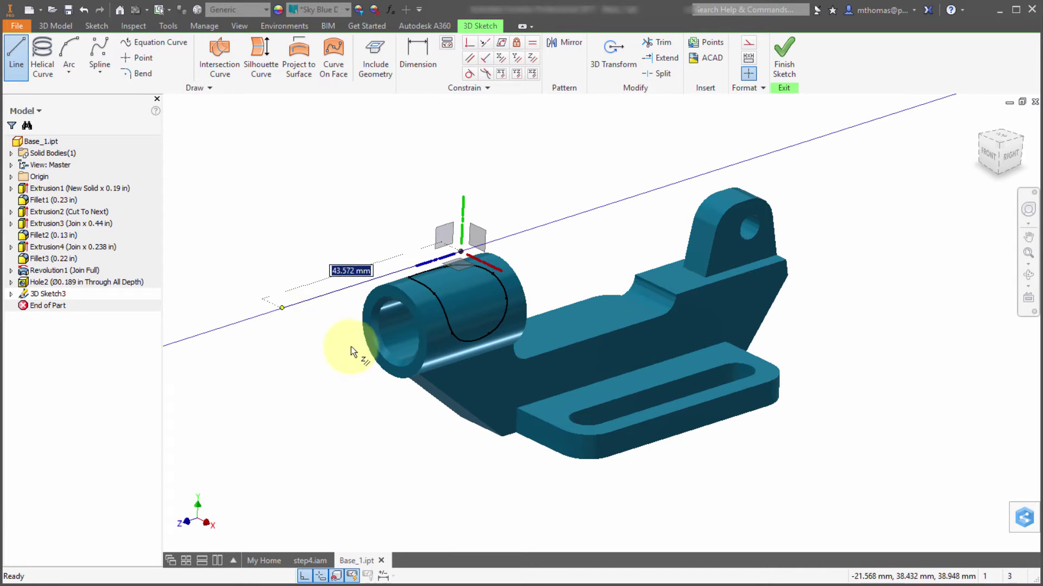
right_click(339, 230)
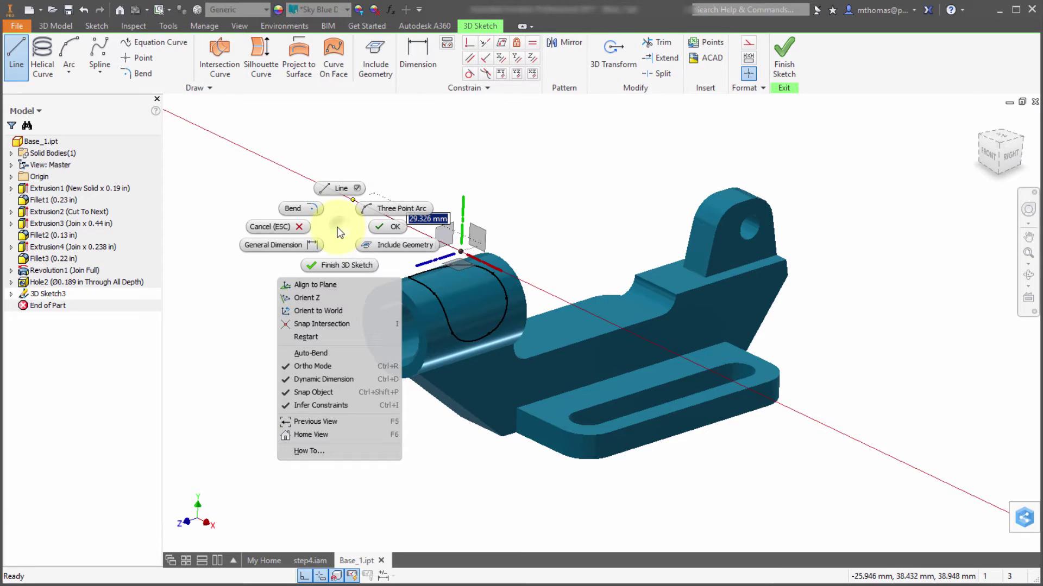
Place handle vertices left of the cylinder, up a vertical segment, and back toward the part
click(345, 298)
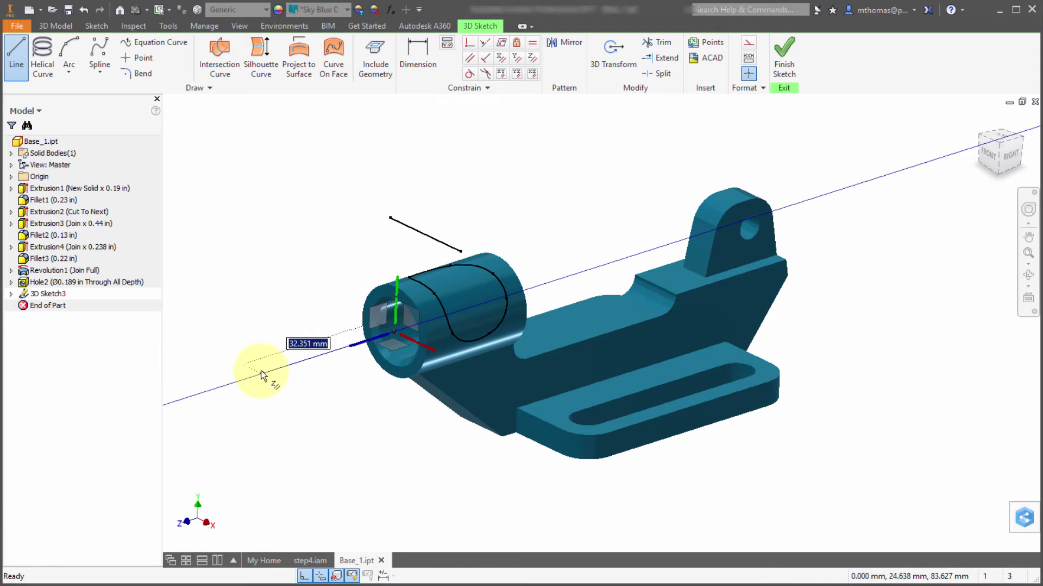
click(266, 371)
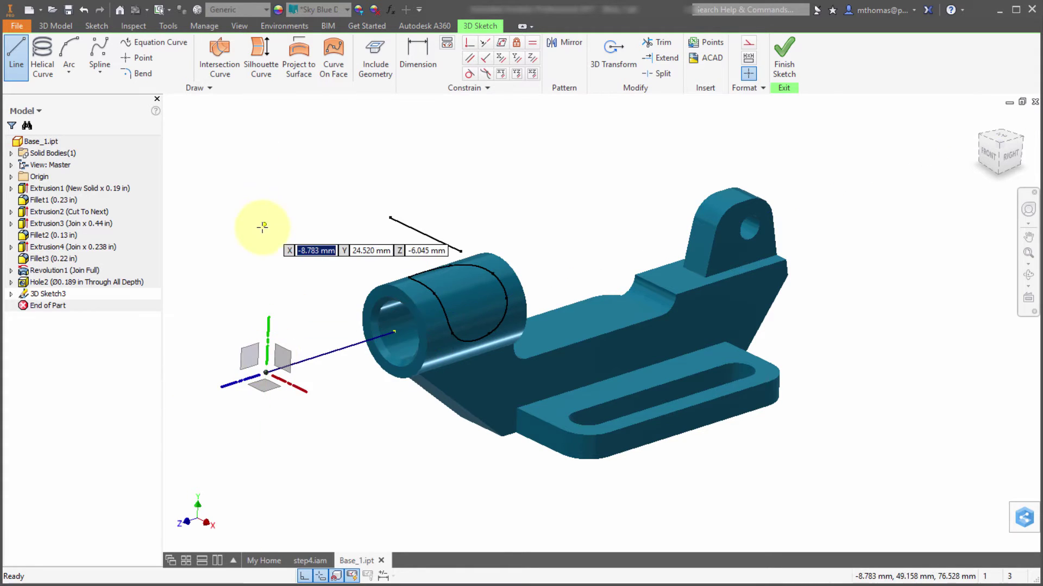
click(266, 369)
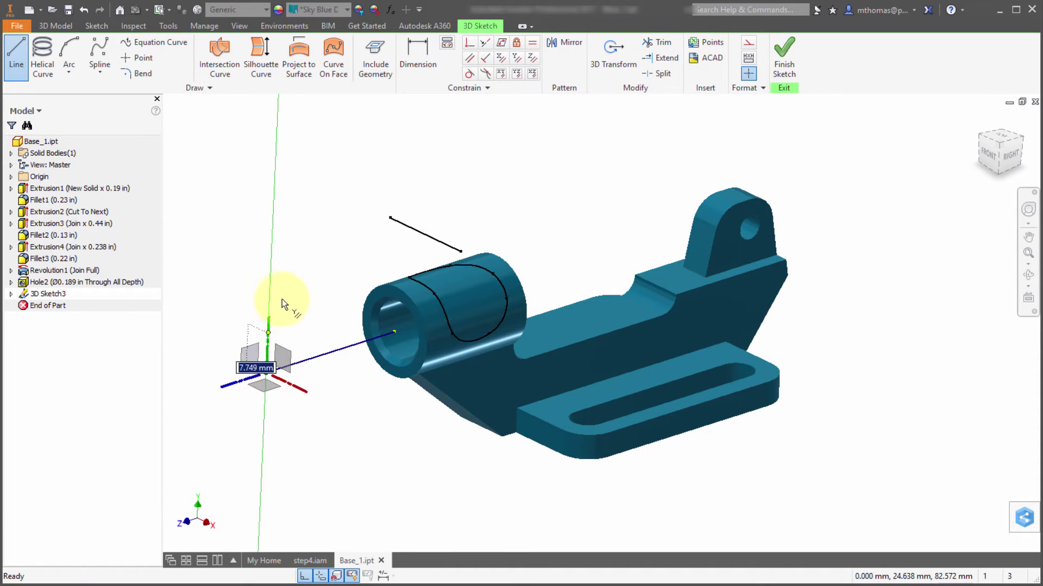
click(278, 216)
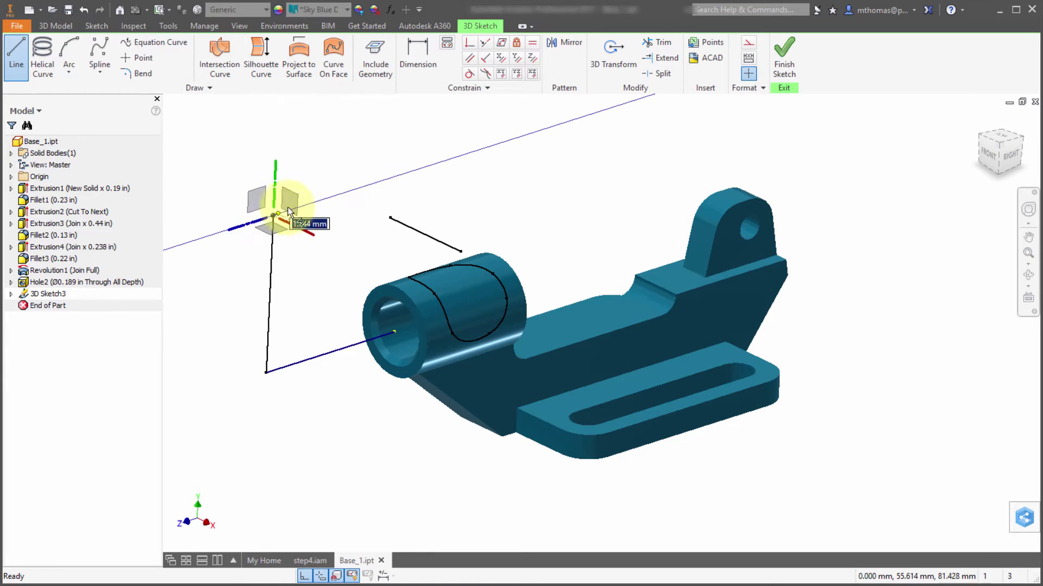
click(362, 197)
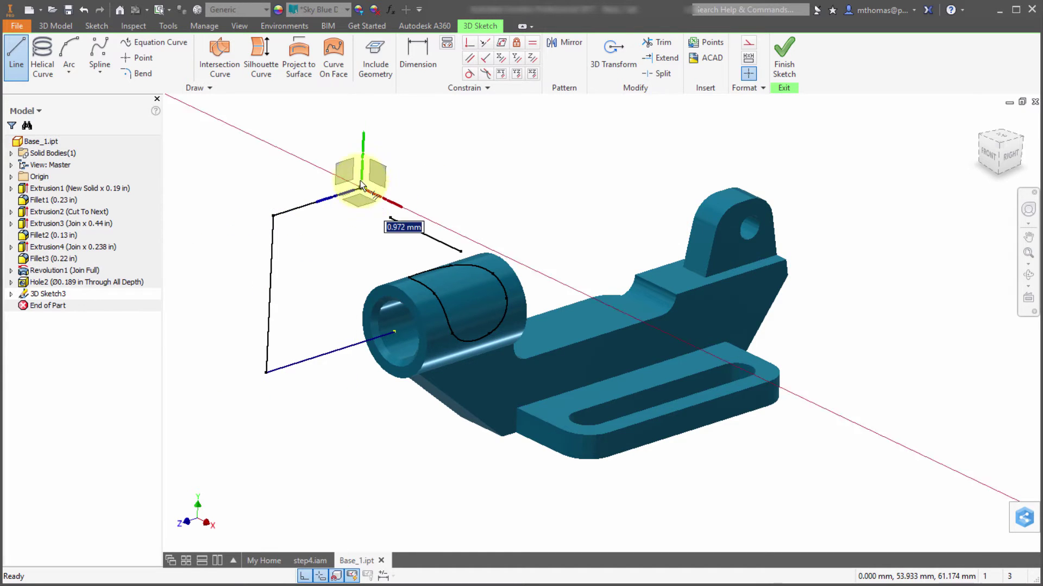
click(293, 146)
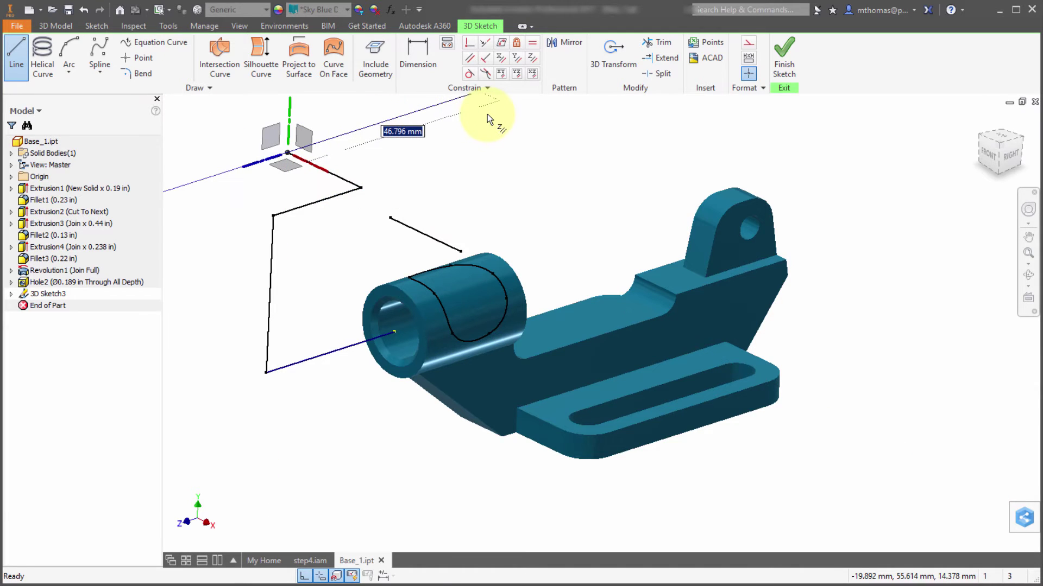
middle_drag(484, 132, 476, 168)
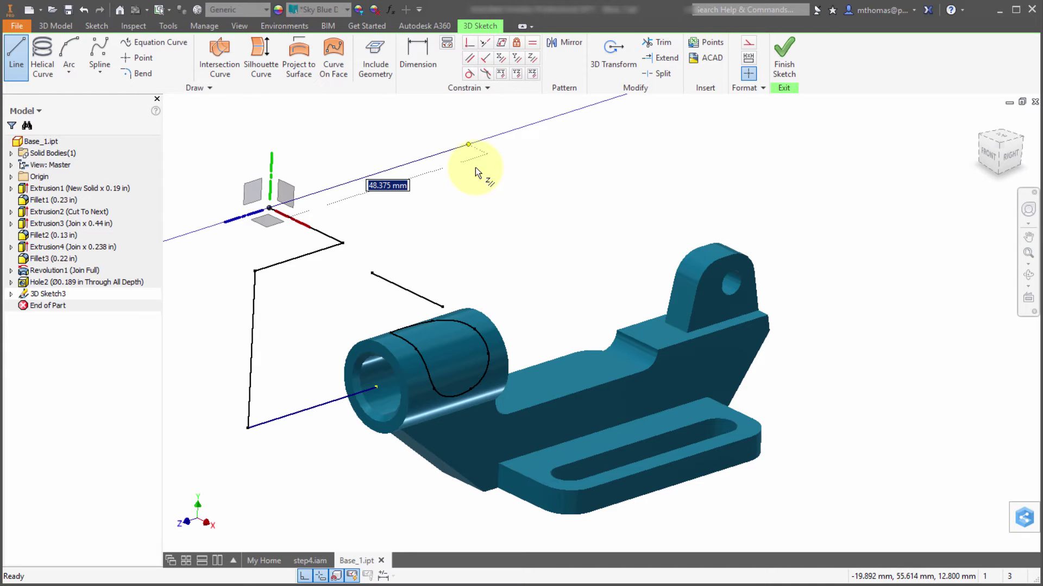
With Ortho Mode off, lock the next segment to the XY plane, re-enable Ortho, and place its up-right endpoint
right_click(474, 168)
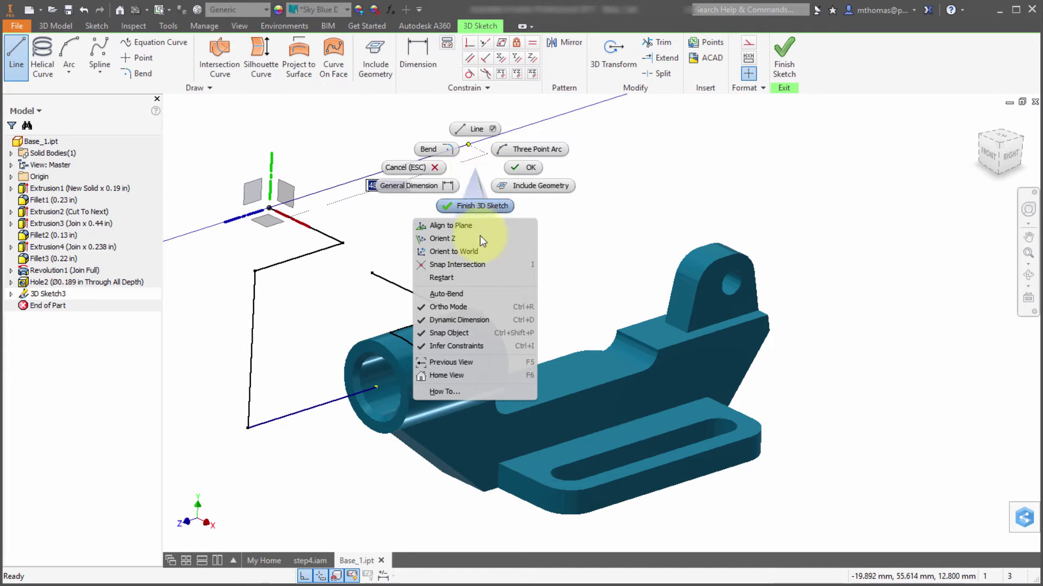
click(469, 307)
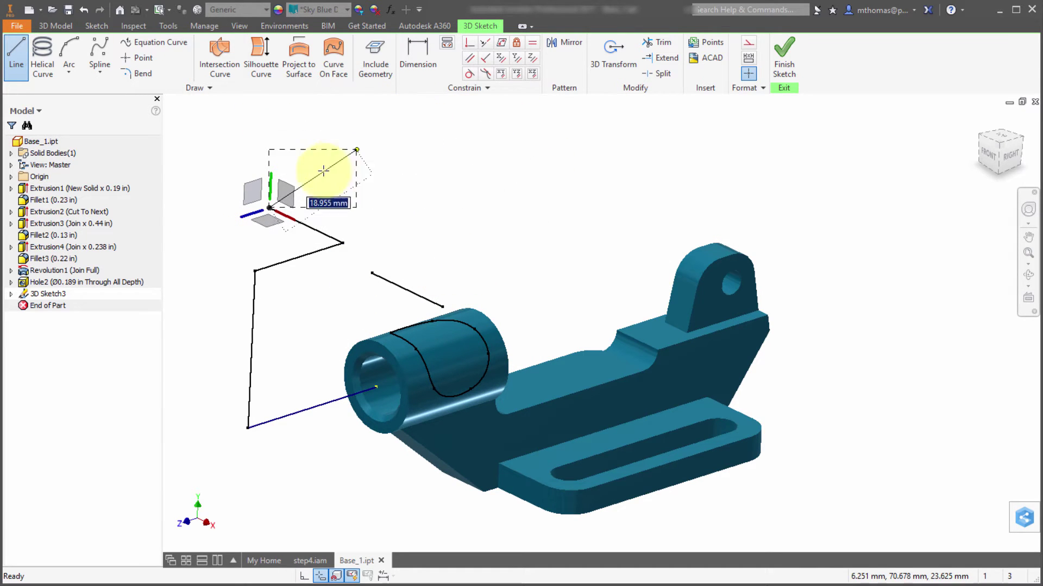
click(266, 220)
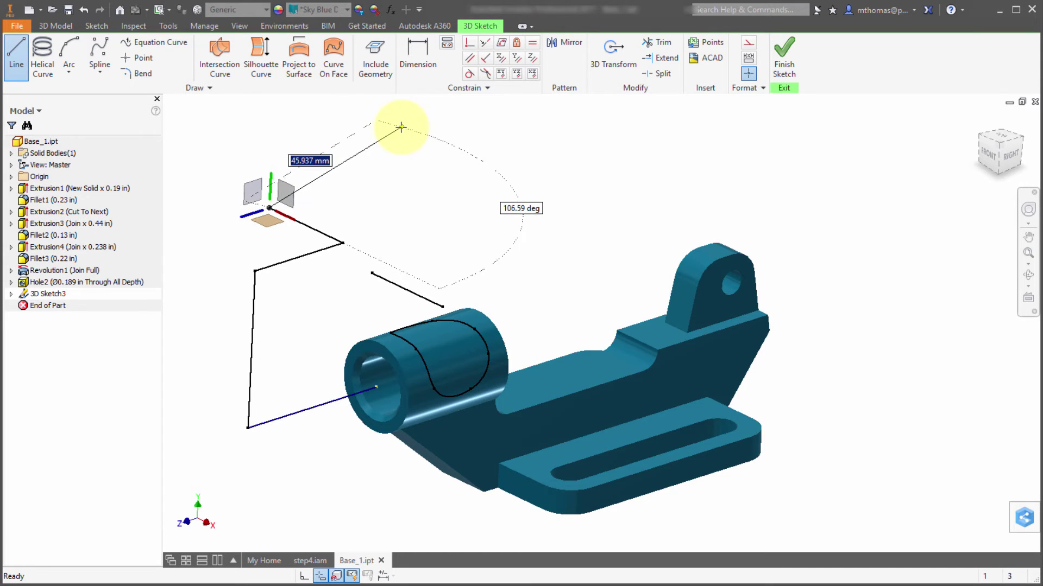
right_click(401, 126)
click(418, 265)
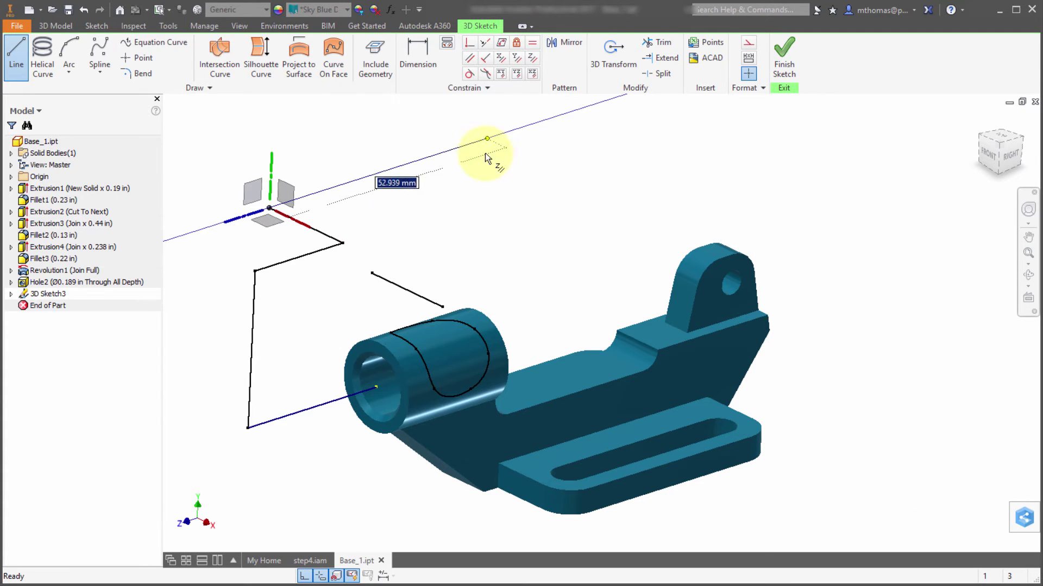
click(442, 153)
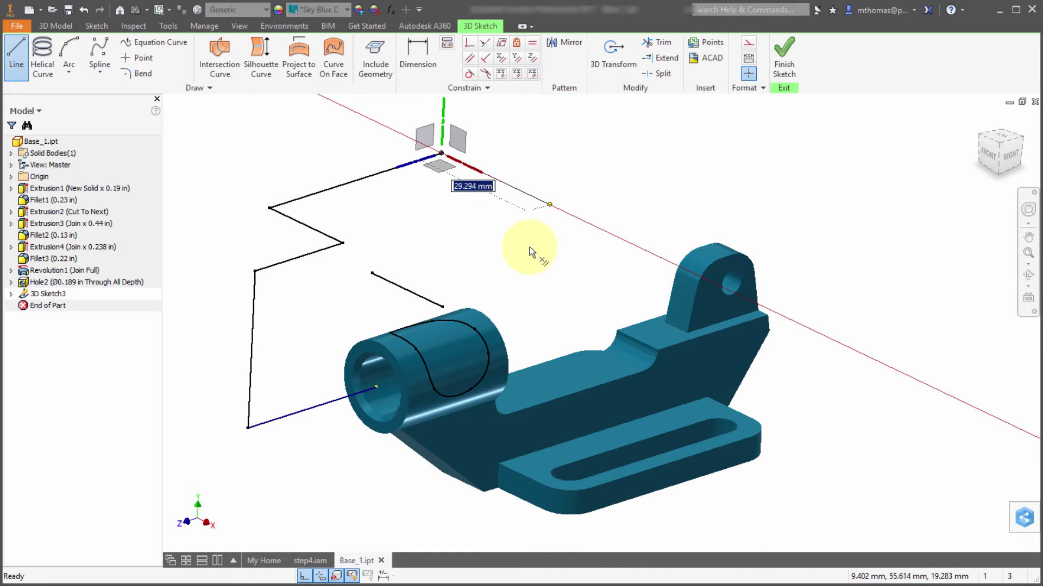
End the Line tool and bring up the context menu on the polyline's outer end point
key(Escape)
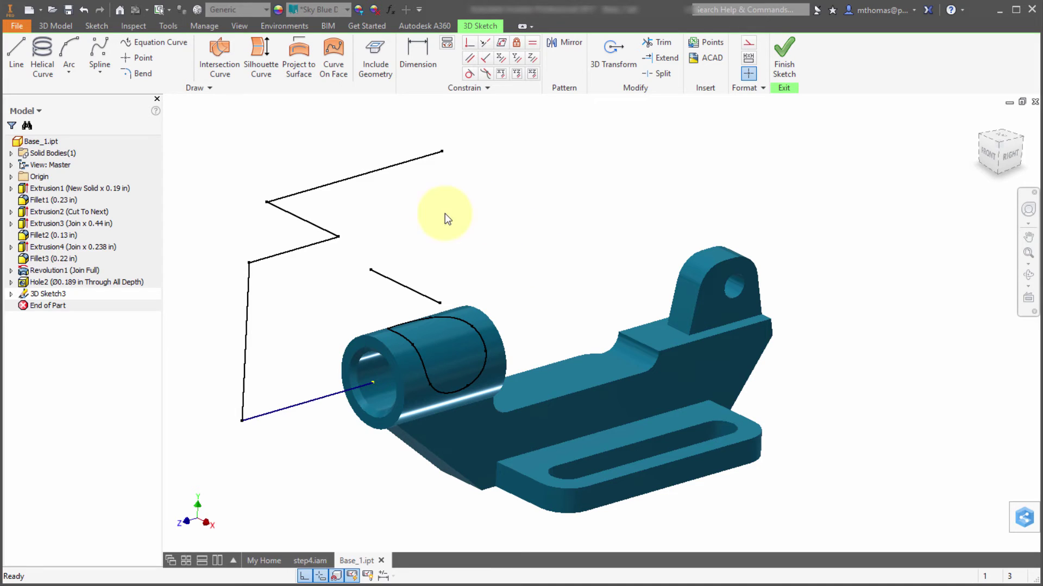
right_click(341, 238)
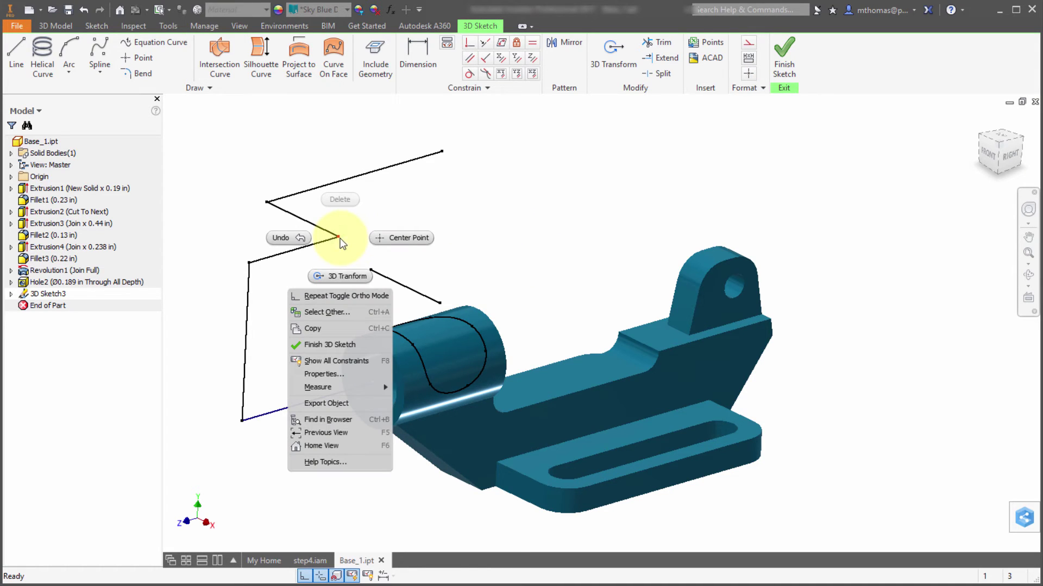
click(494, 239)
right_click(442, 153)
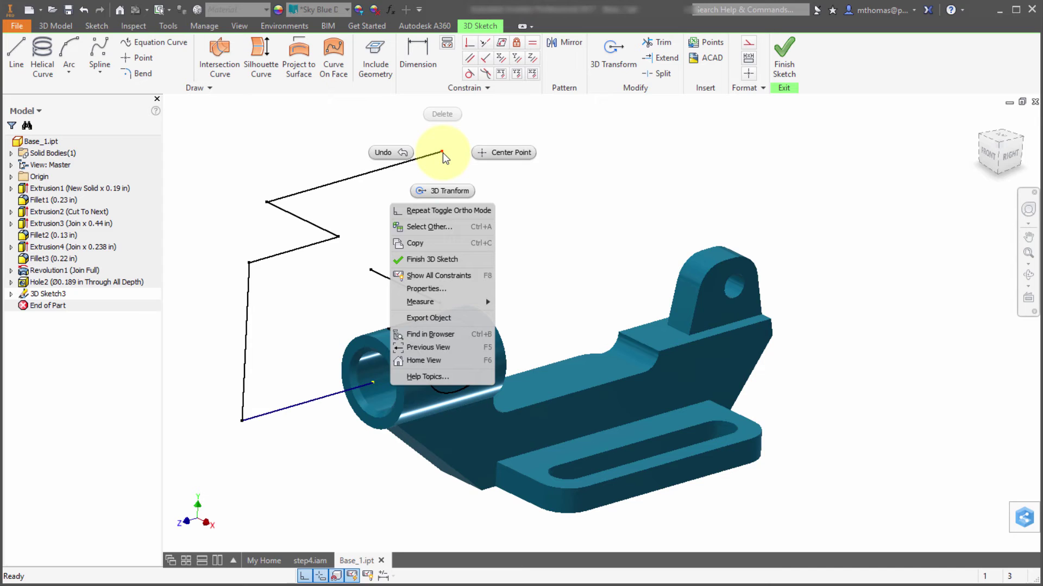
Start 3D Transform on the handle's end point and orbit and pan to a clearer view
click(612, 50)
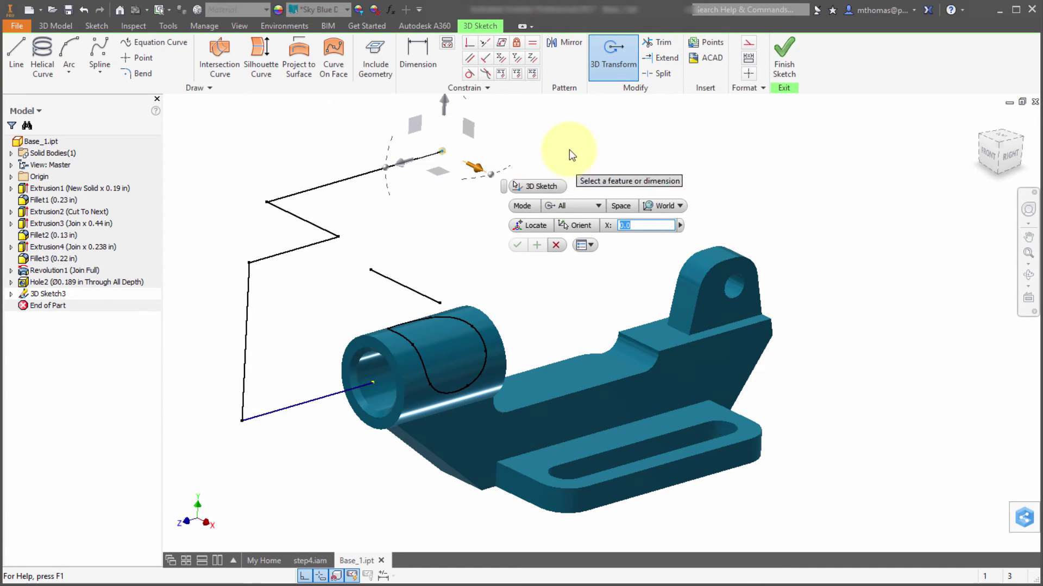
shift+middle_drag(575, 149, 565, 158)
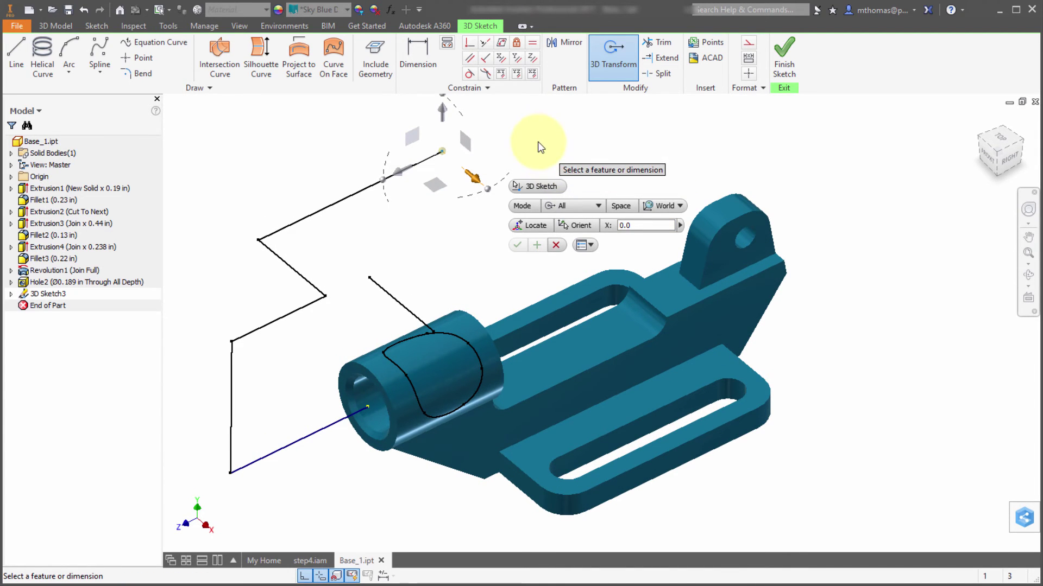
mouse_move(535, 147)
middle_down()
mouse_move(550, 177)
mouse_move(535, 163)
middle_up()
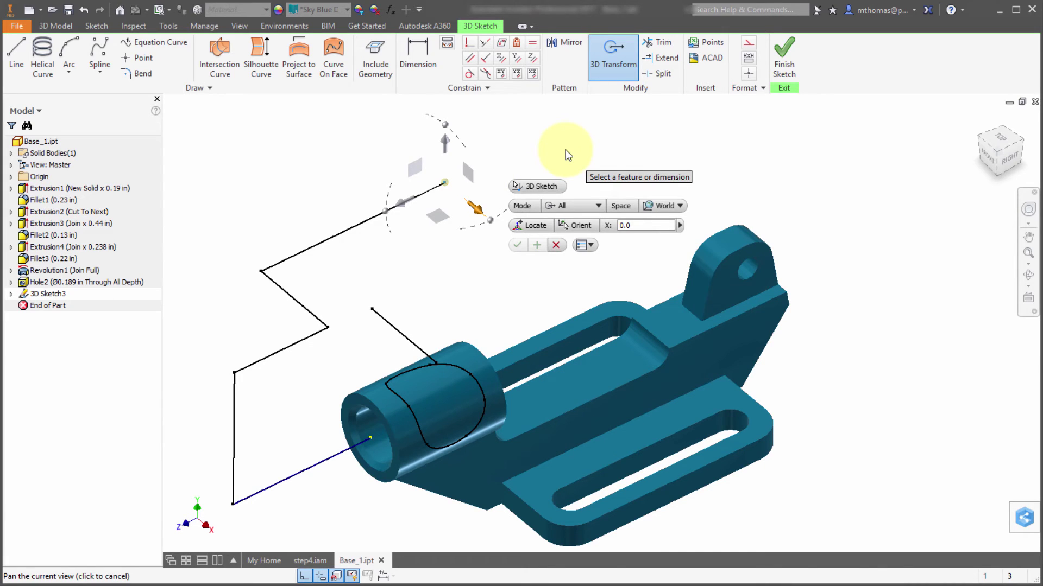
Slide the end segment, rotate it 15 degrees, and move it along X, Y and Z
drag(400, 207, 361, 227)
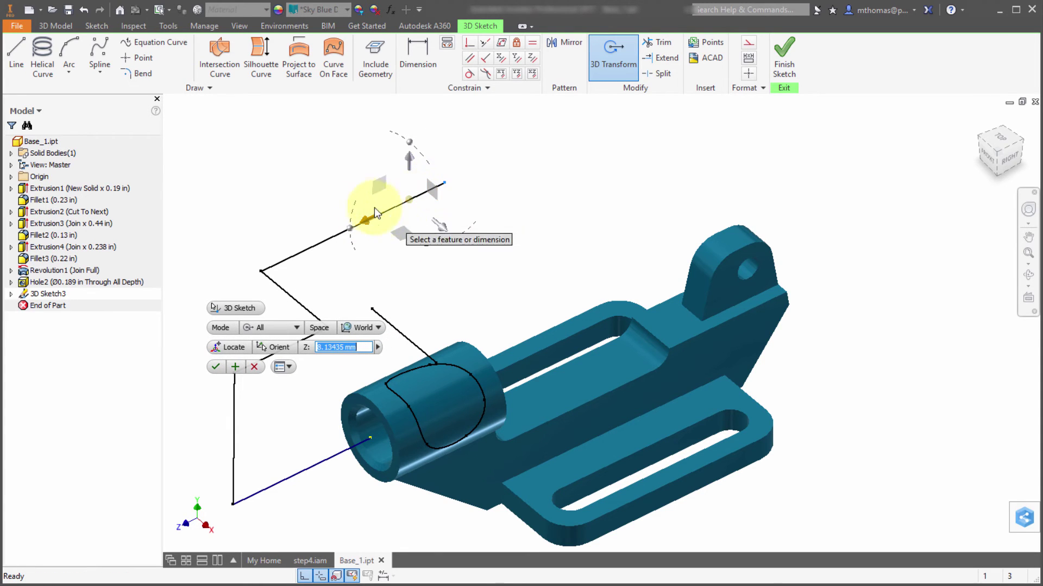
mouse_move(354, 194)
mouse_down()
mouse_move(354, 181)
mouse_move(338, 211)
mouse_move(319, 203)
mouse_up()
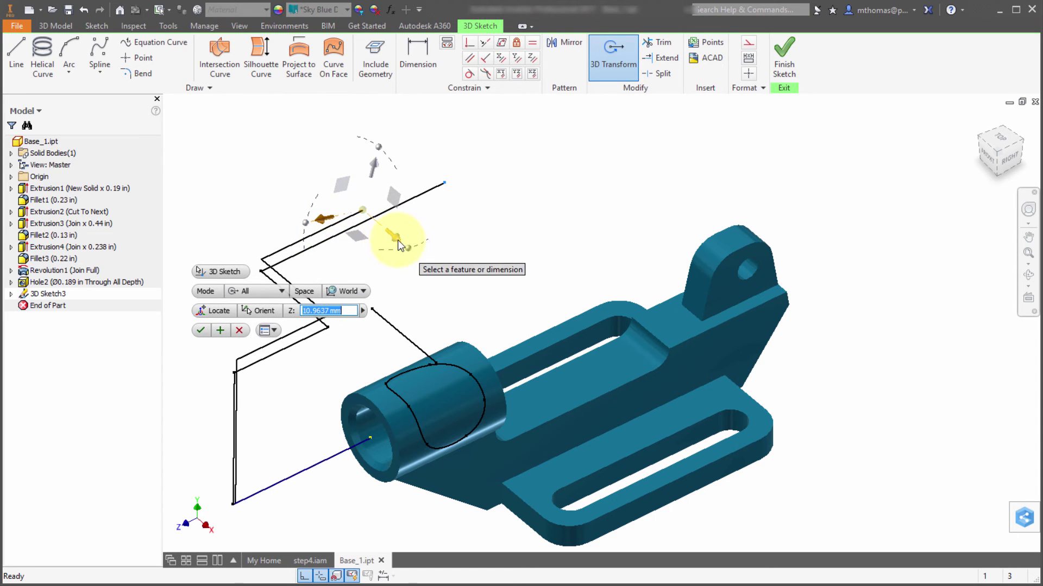
drag(400, 242, 426, 262)
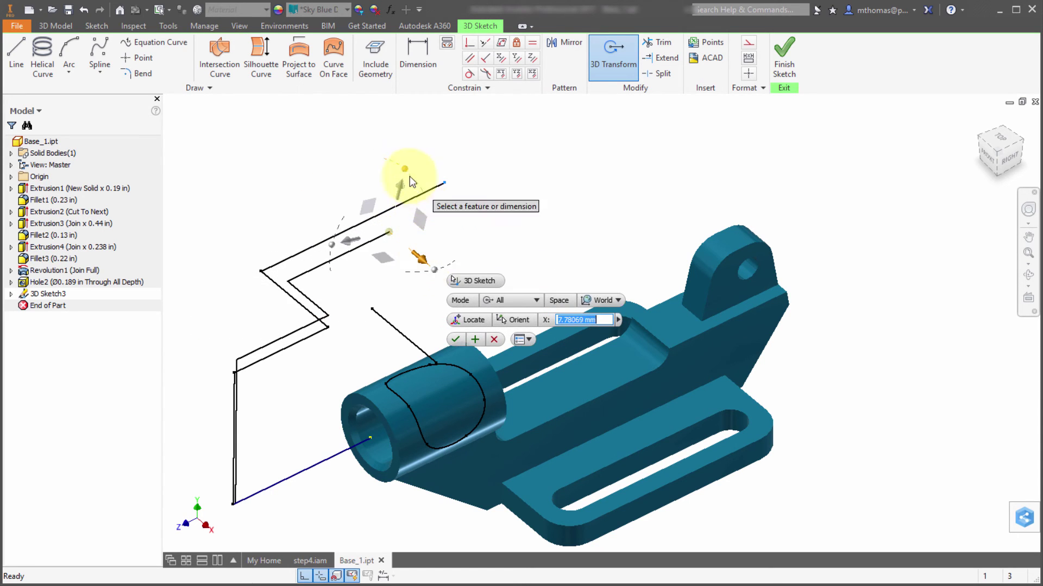
drag(409, 182, 407, 129)
click(435, 135)
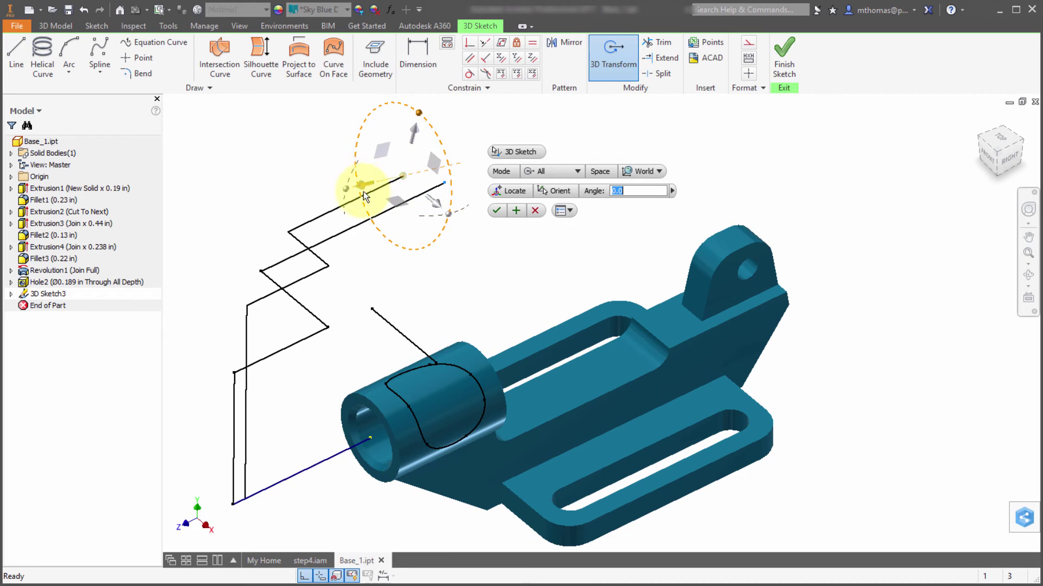
mouse_move(360, 193)
mouse_down()
mouse_move(288, 187)
mouse_move(465, 147)
mouse_move(509, 174)
mouse_move(413, 178)
mouse_up()
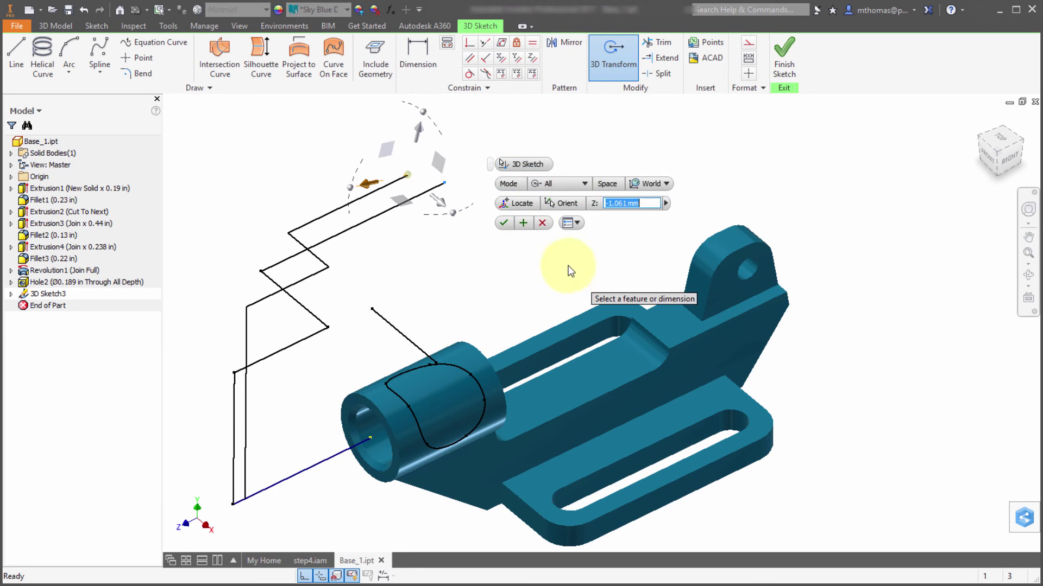
Rotate the segment 40 degrees in View space, then switch the transform axes through Local to World
click(581, 185)
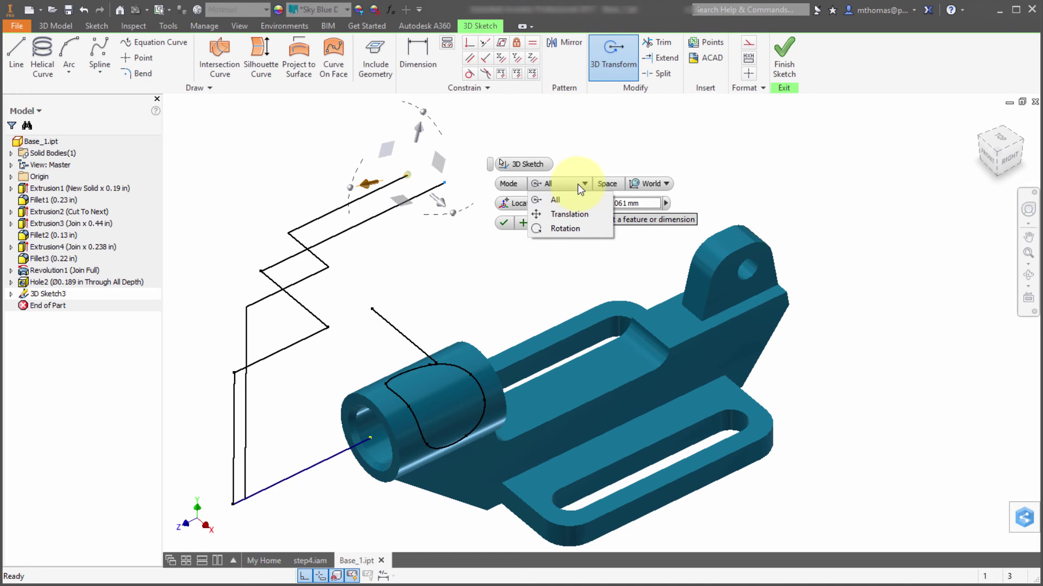
click(624, 184)
click(653, 185)
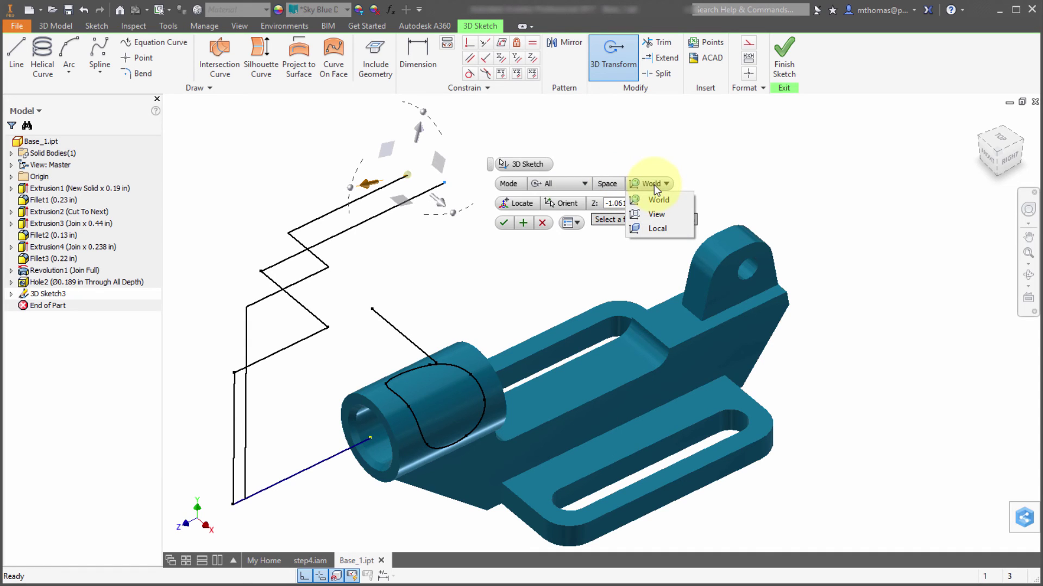
click(656, 214)
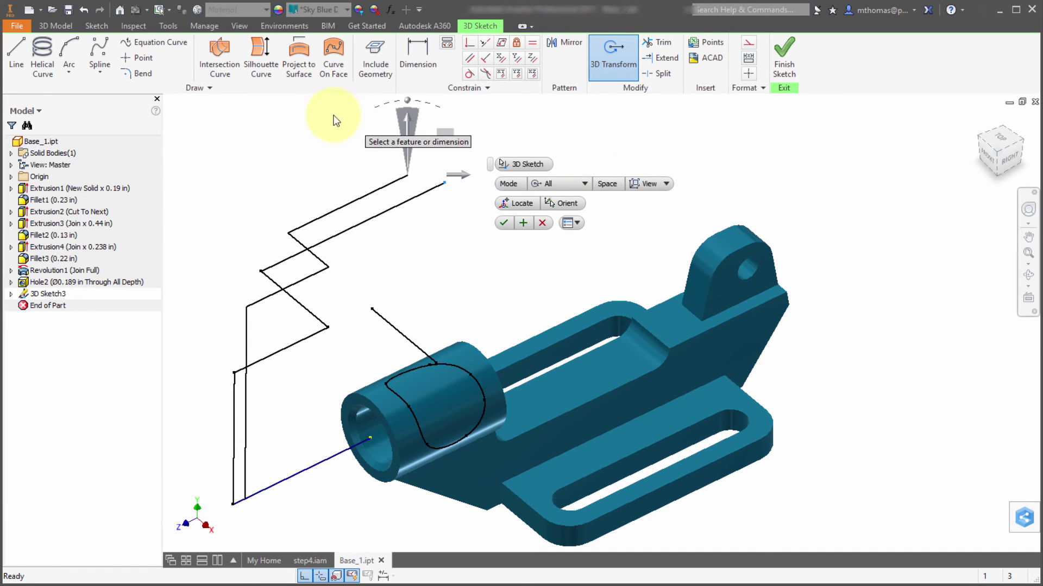
drag(431, 108, 489, 121)
click(630, 197)
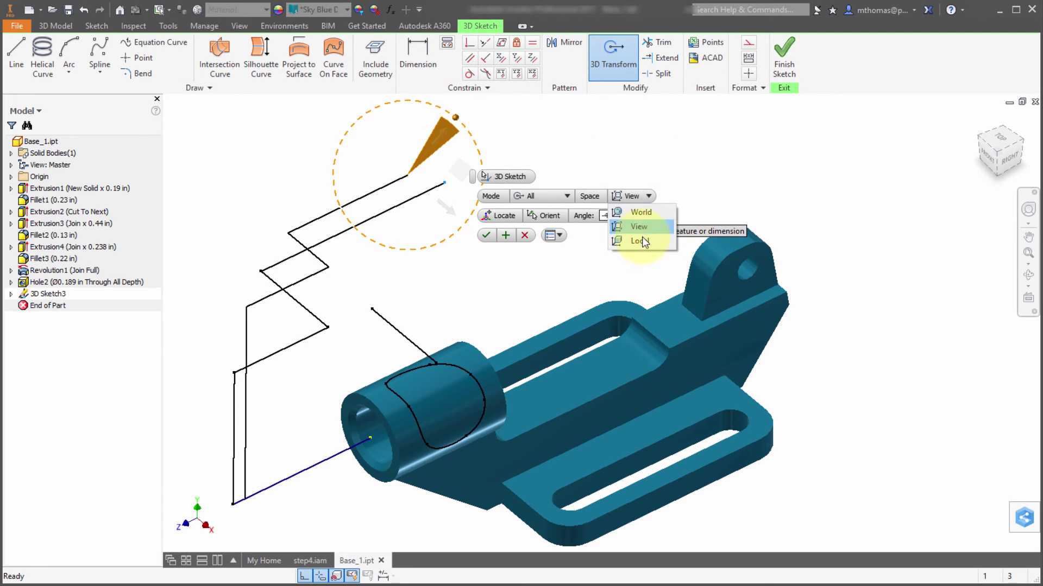
click(641, 241)
click(628, 198)
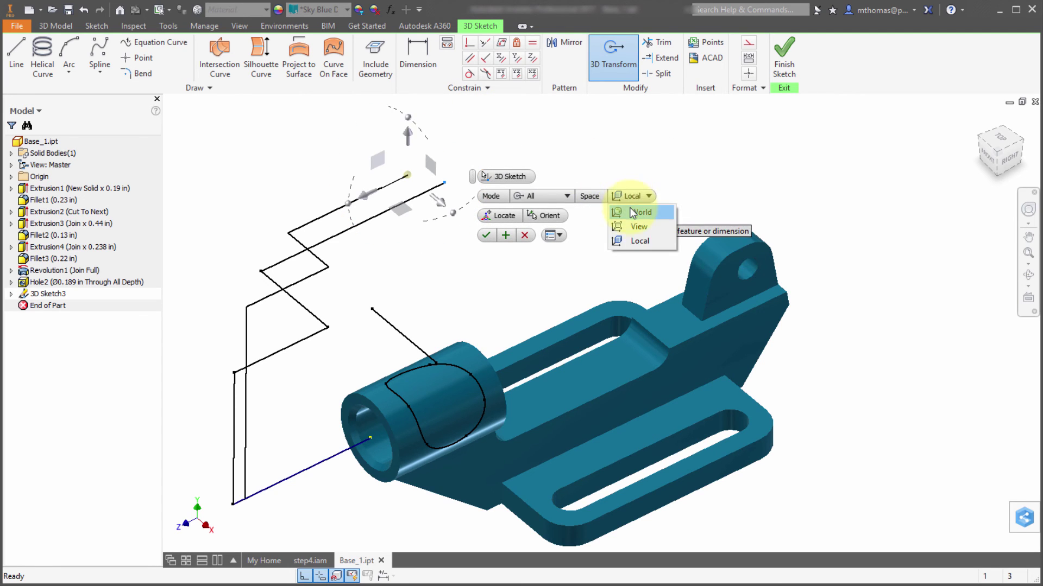
click(631, 212)
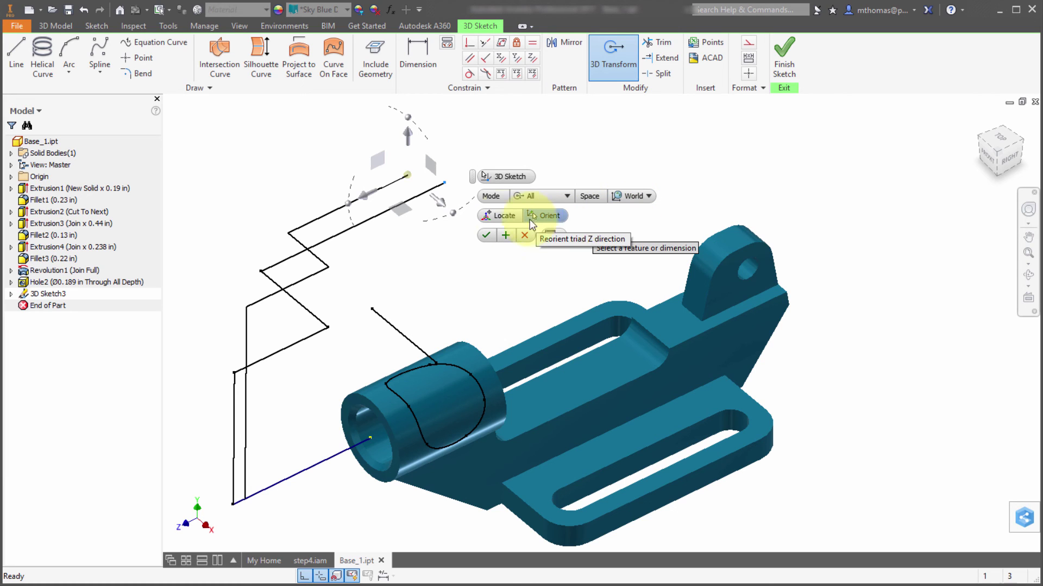
Relocate the transform base to a sketch point, lift the geometry along Y, and apply
click(488, 218)
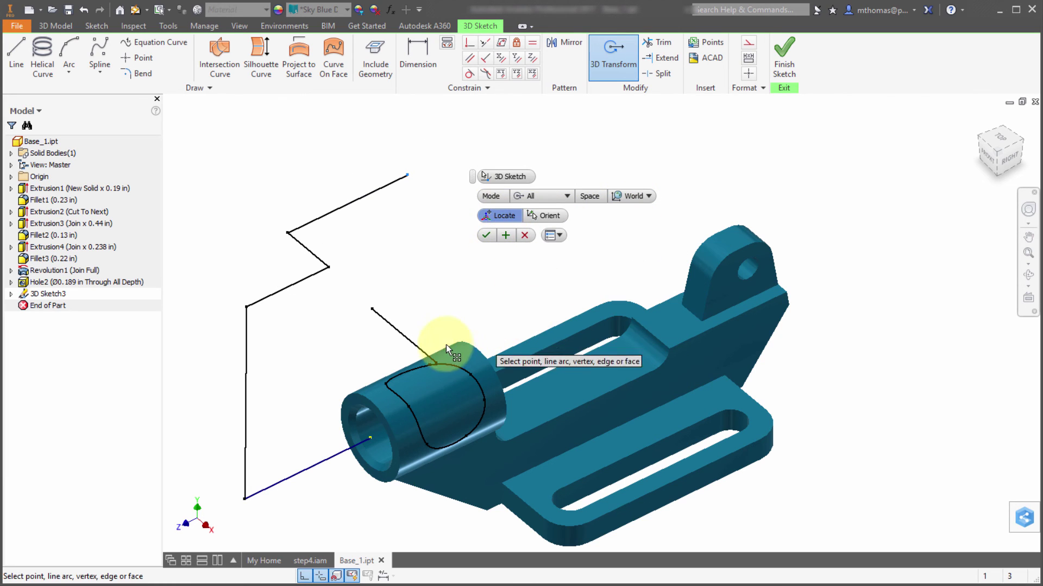
click(374, 308)
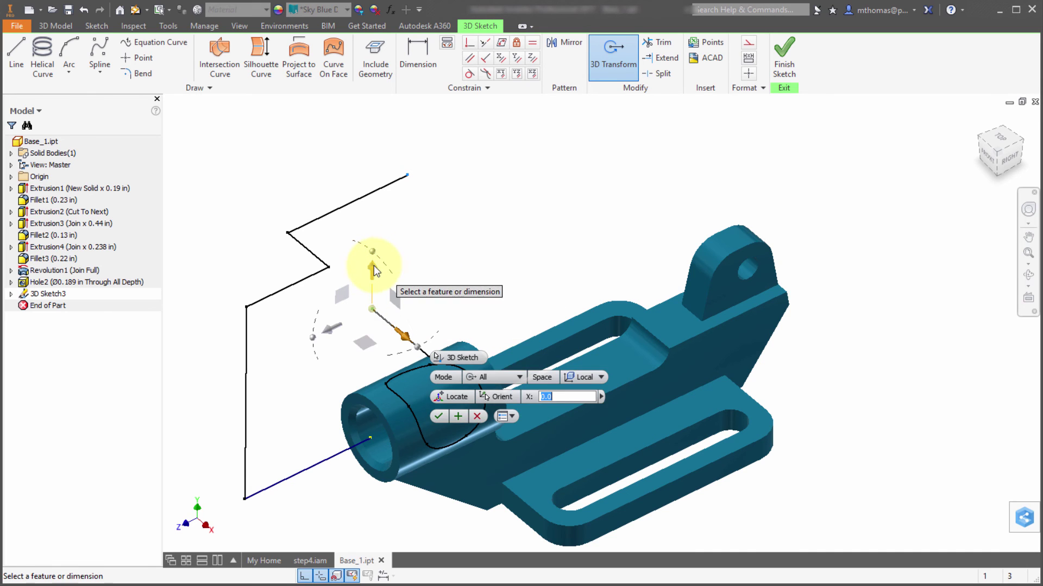
mouse_move(373, 266)
mouse_down()
mouse_move(373, 222)
mouse_move(372, 258)
mouse_up()
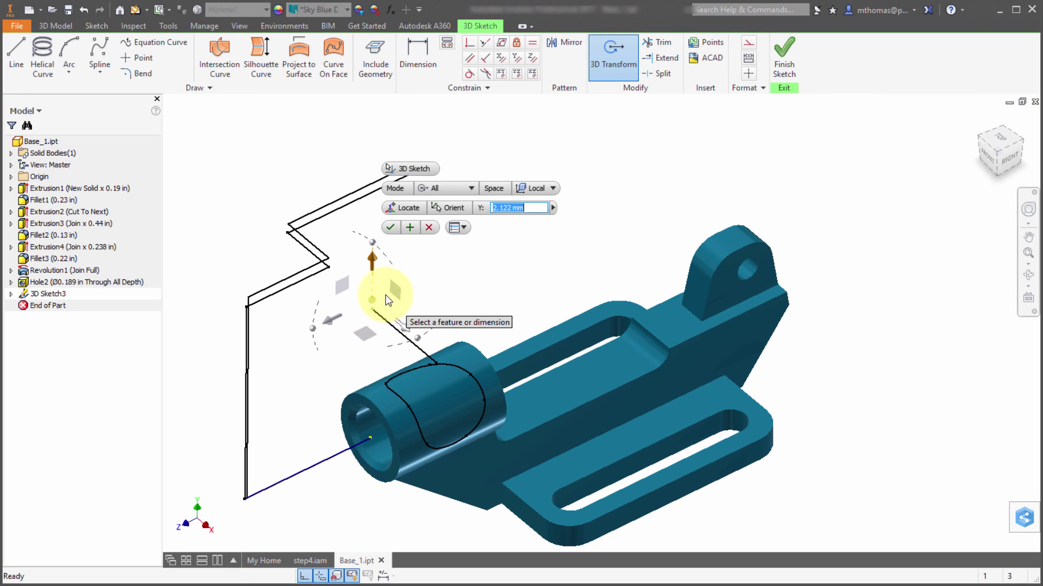
click(391, 228)
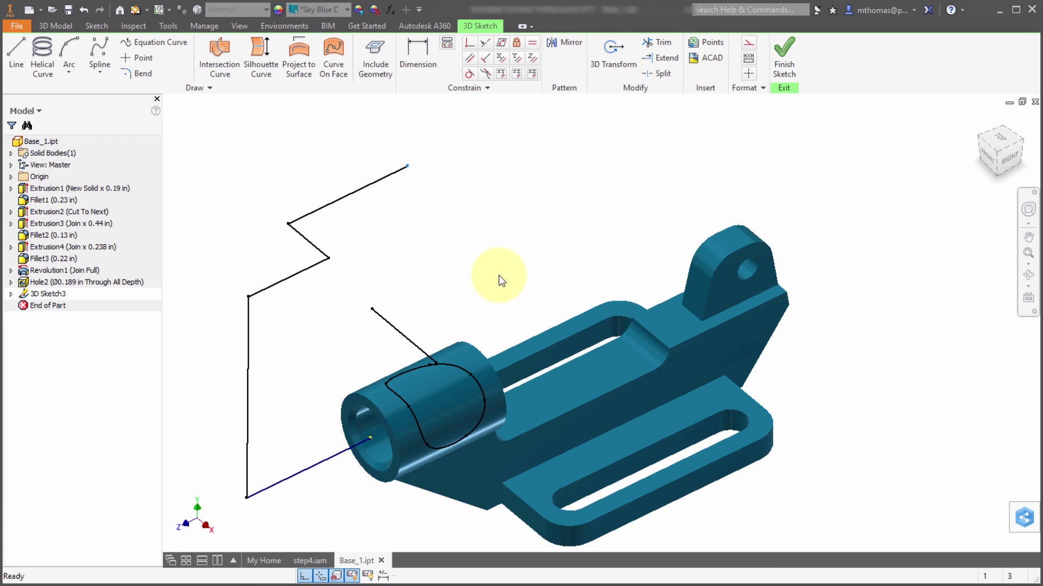
Right-click the graphics window to show Sketch3's marking menu and context menu
right_click(478, 171)
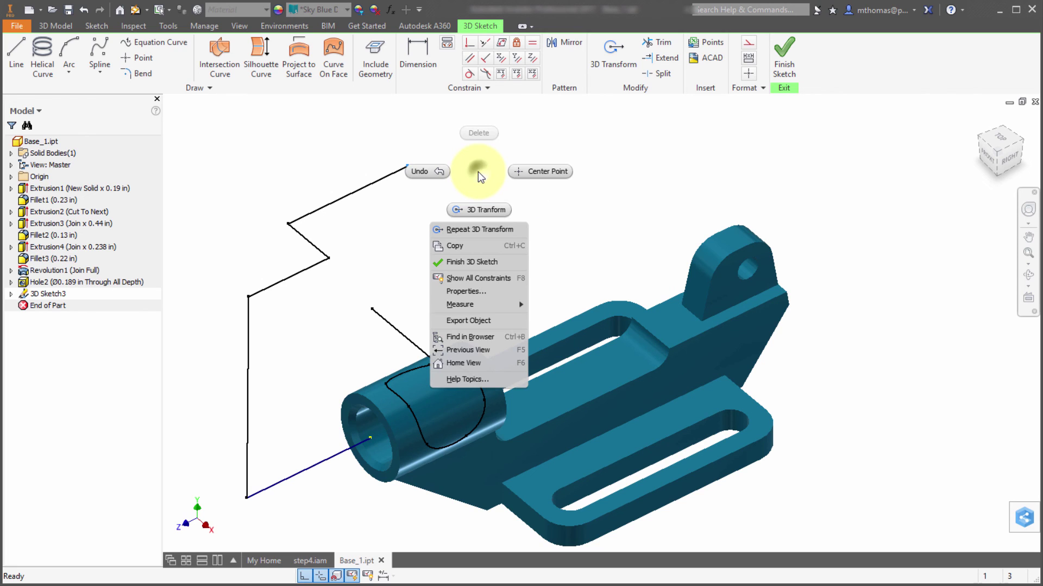